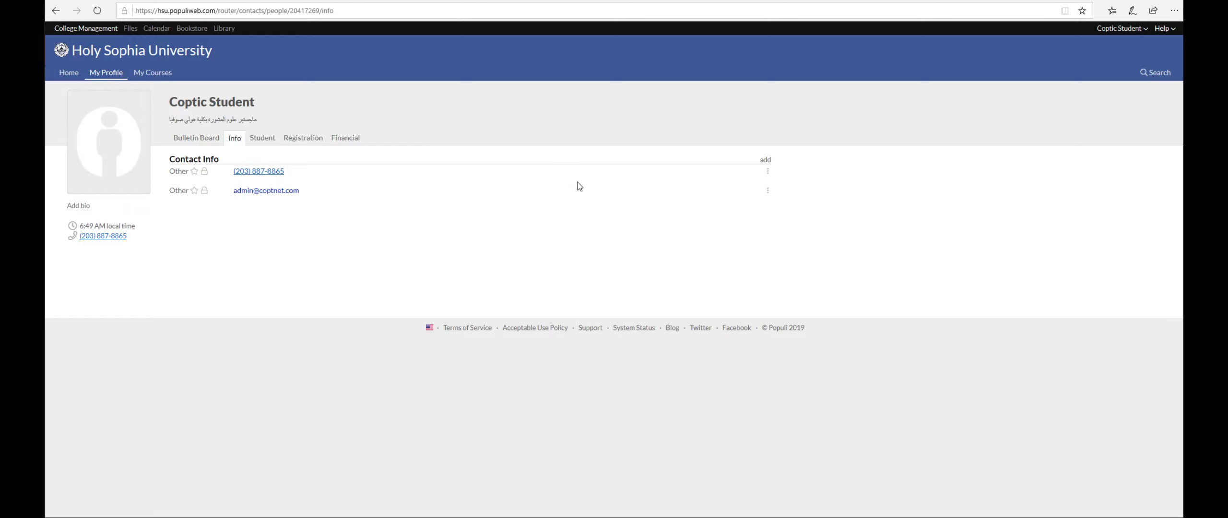
Check the options for the profile's phone number and the kinds of contact information that can be added
left_click(768, 171)
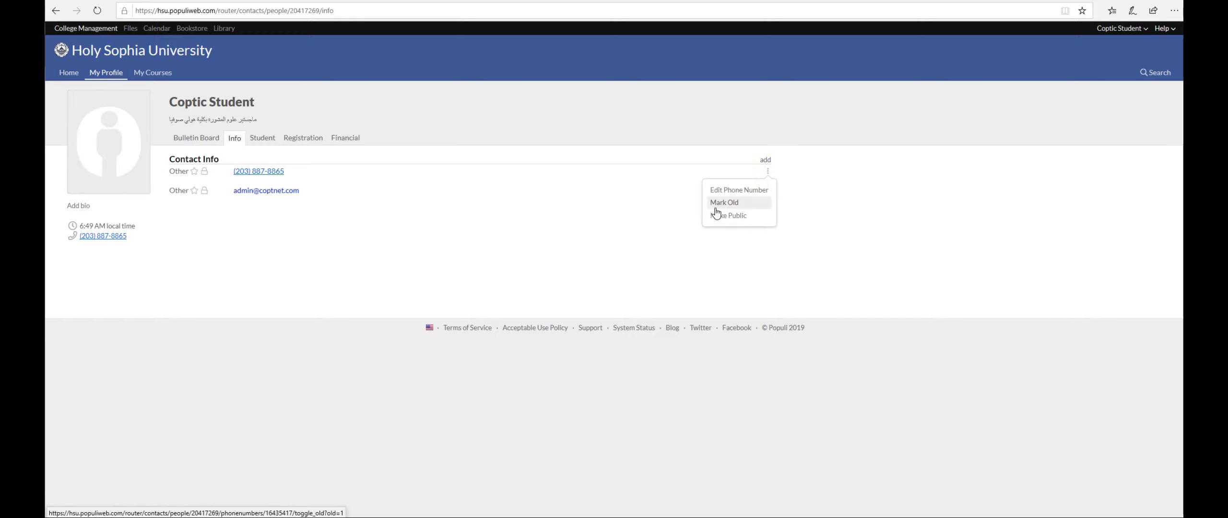
left_click(765, 160)
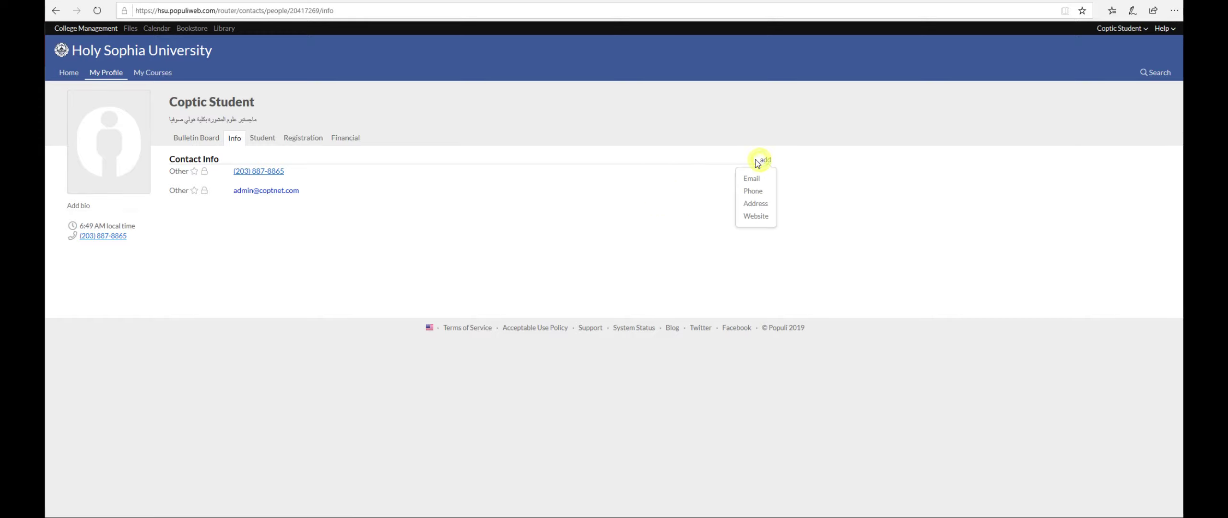
left_click(660, 211)
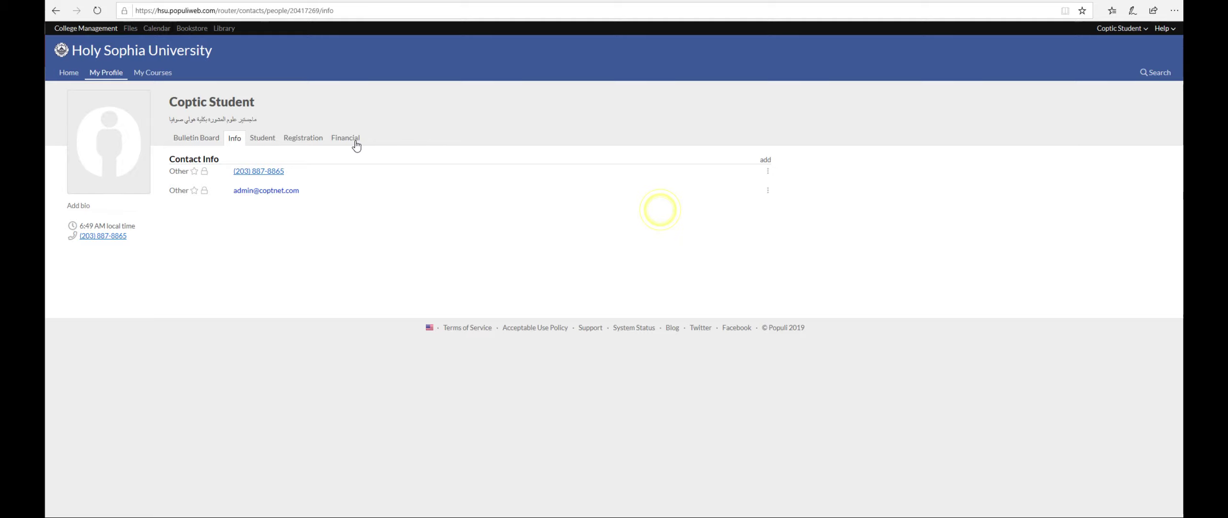
Review the student's transcript page and the course registration page for 2019-2020: Fall 1
left_click(269, 145)
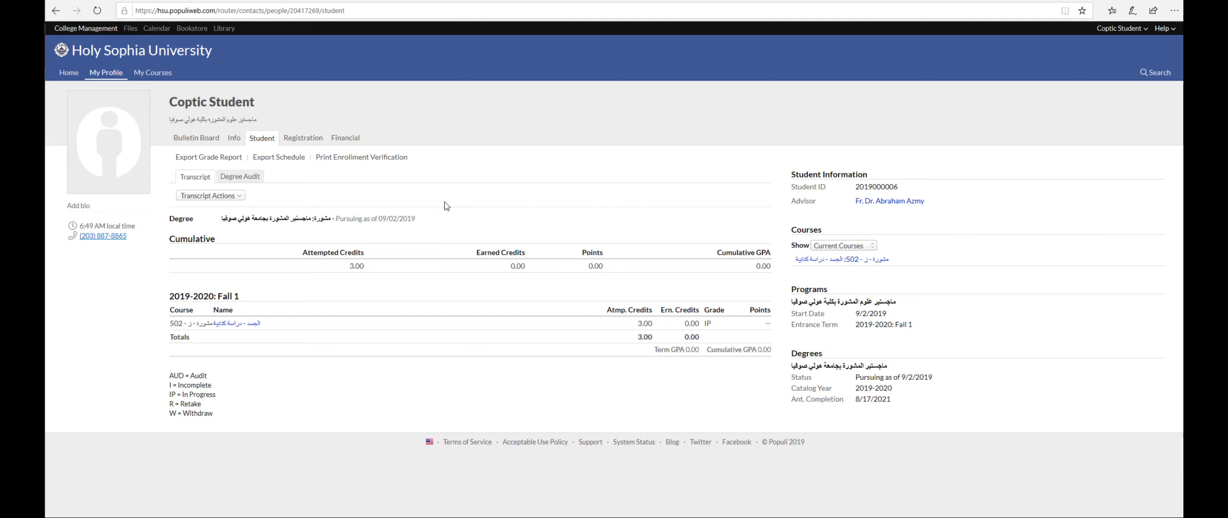
left_click(304, 139)
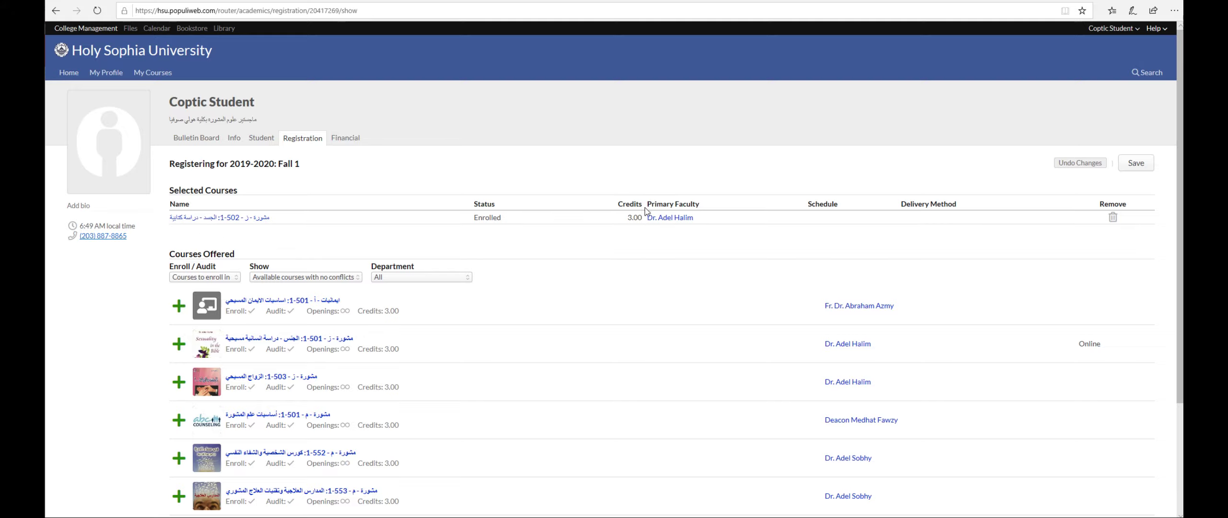
left_click_drag(645, 212, 697, 219)
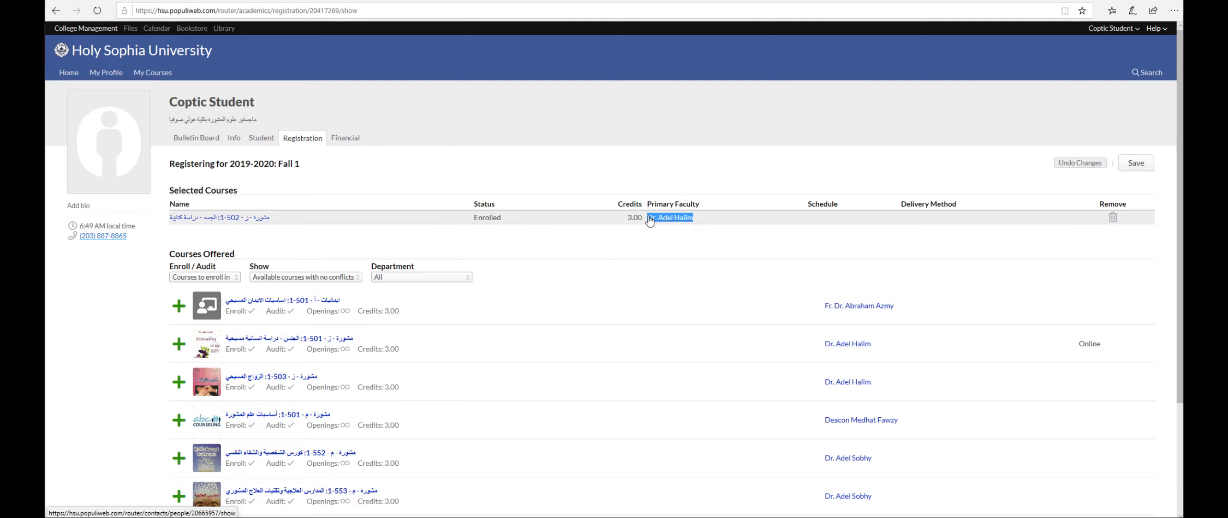
left_click(647, 231)
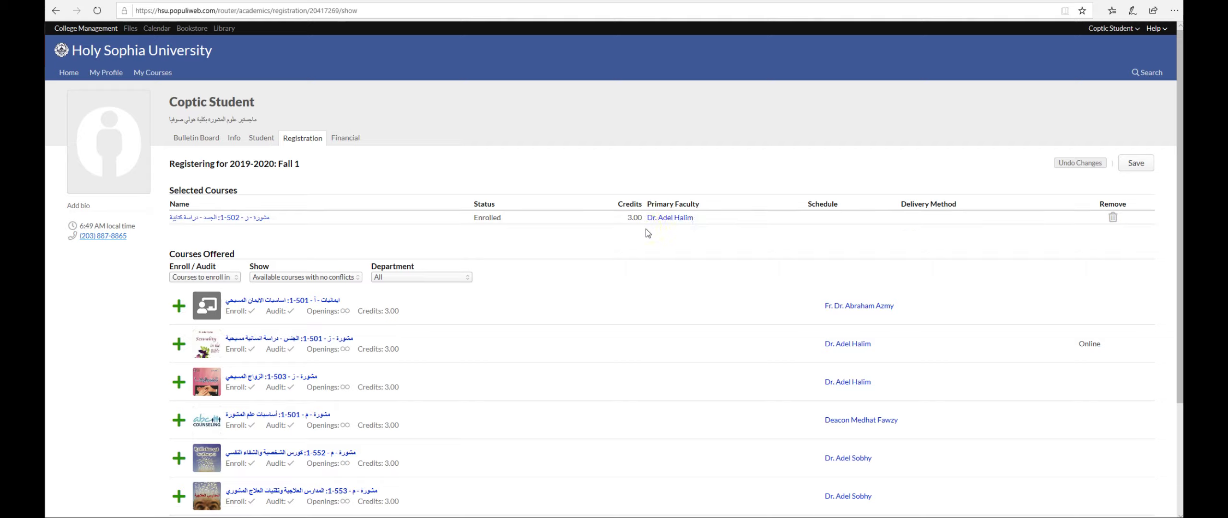
Review the student's financial dashboard and the online payment form, and return to the dashboard without paying
left_click(344, 139)
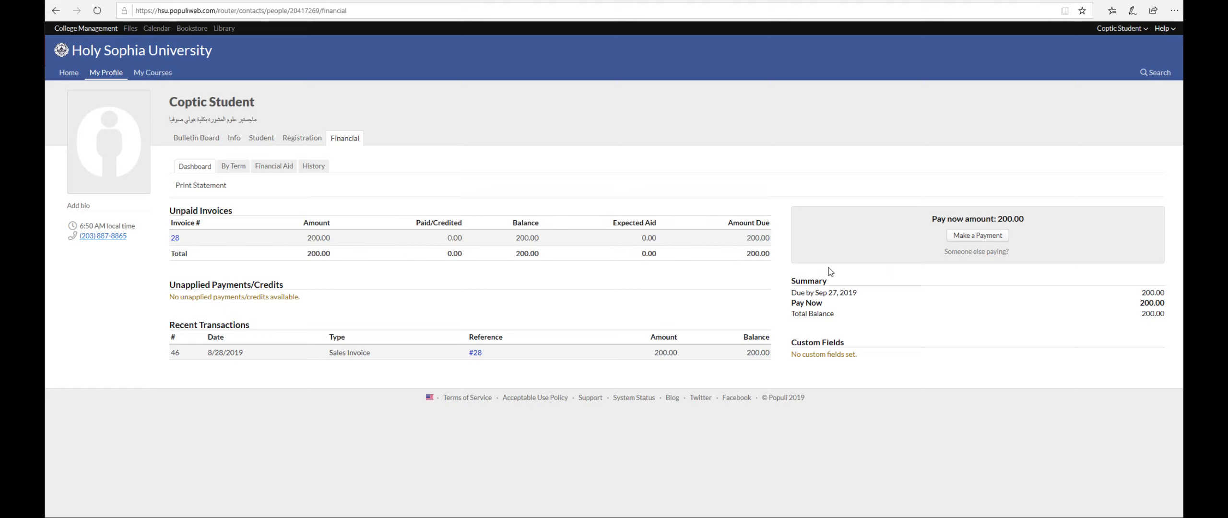
left_click(986, 236)
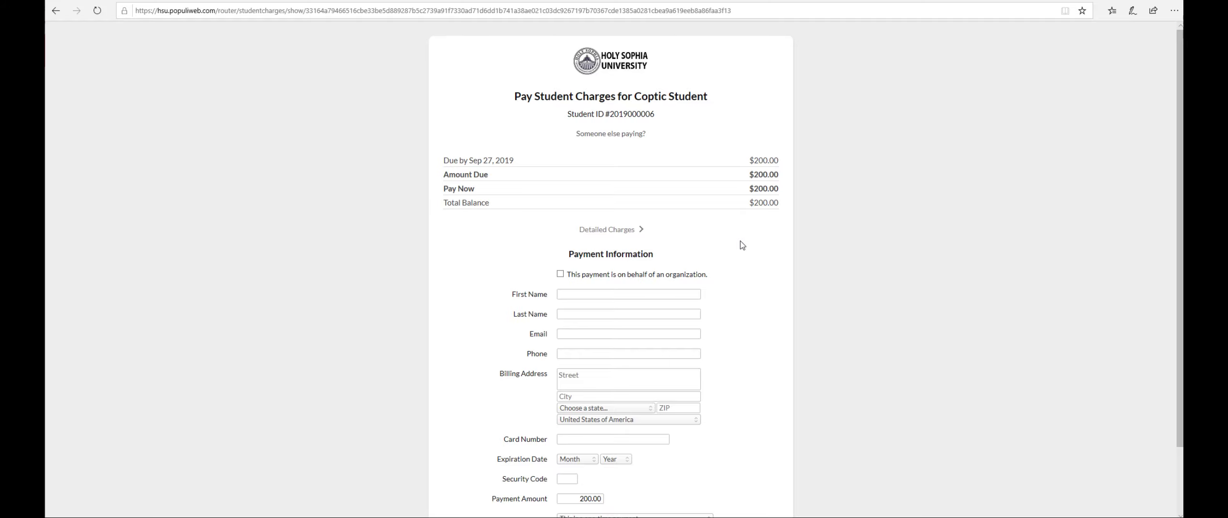
scroll(741, 242, "down", 2)
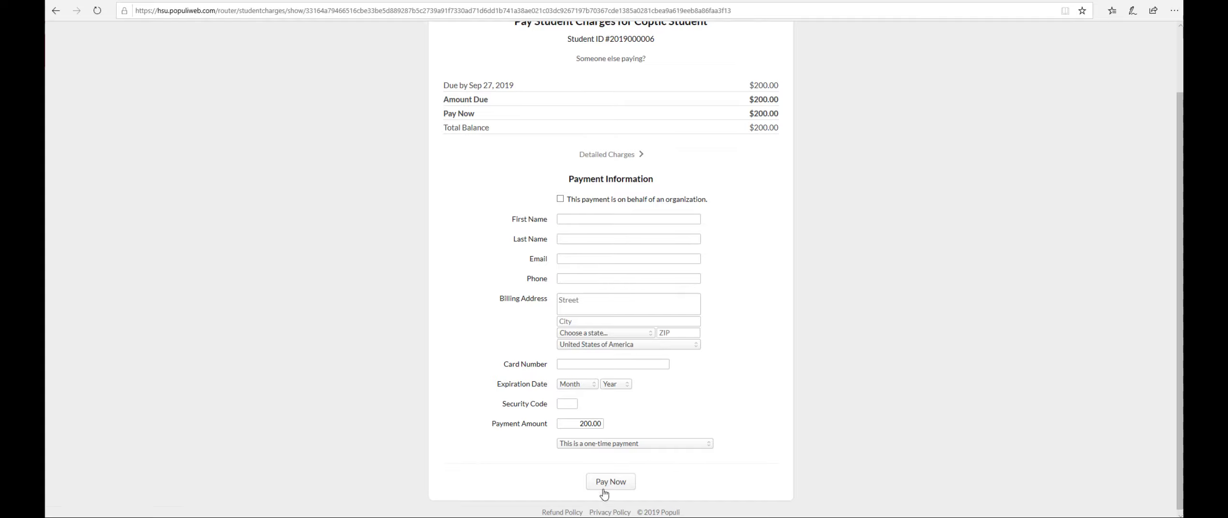
left_click(55, 11)
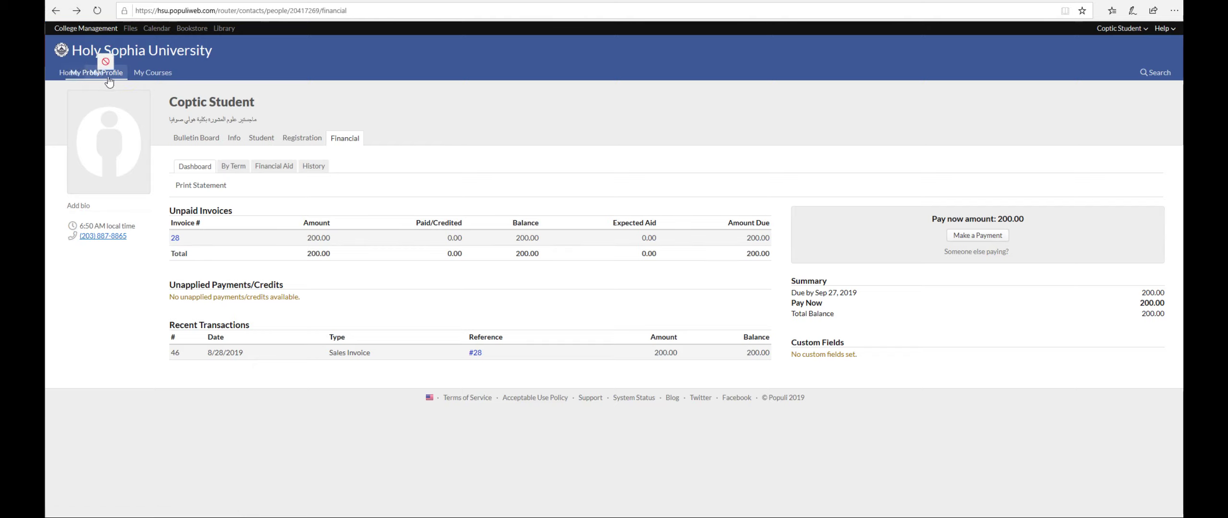
Open the current course 502 and review its information page, including the faculty member's profile
left_click(163, 74)
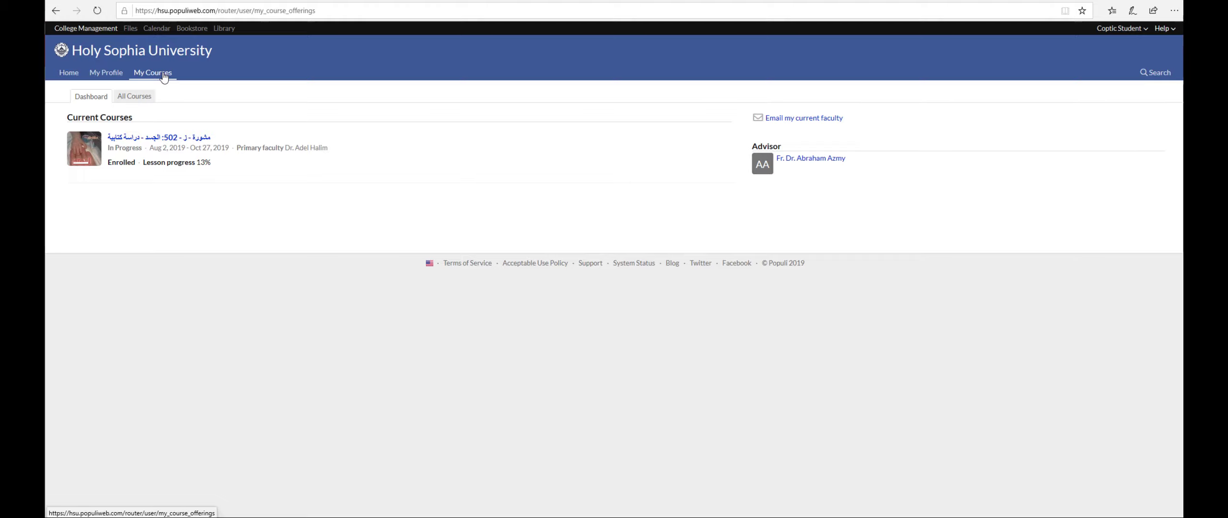
left_click(167, 138)
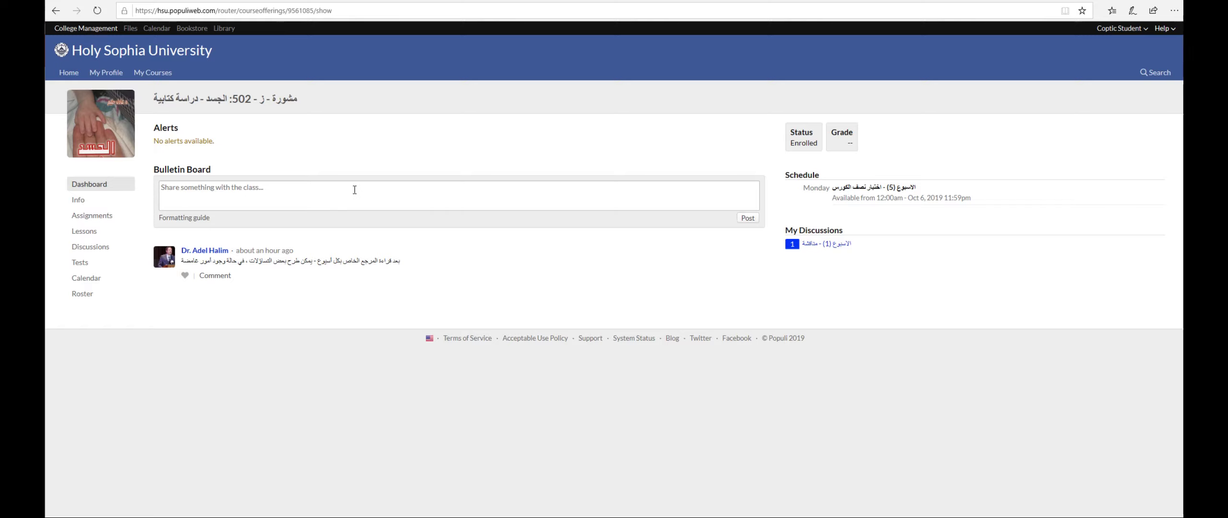
left_click(77, 200)
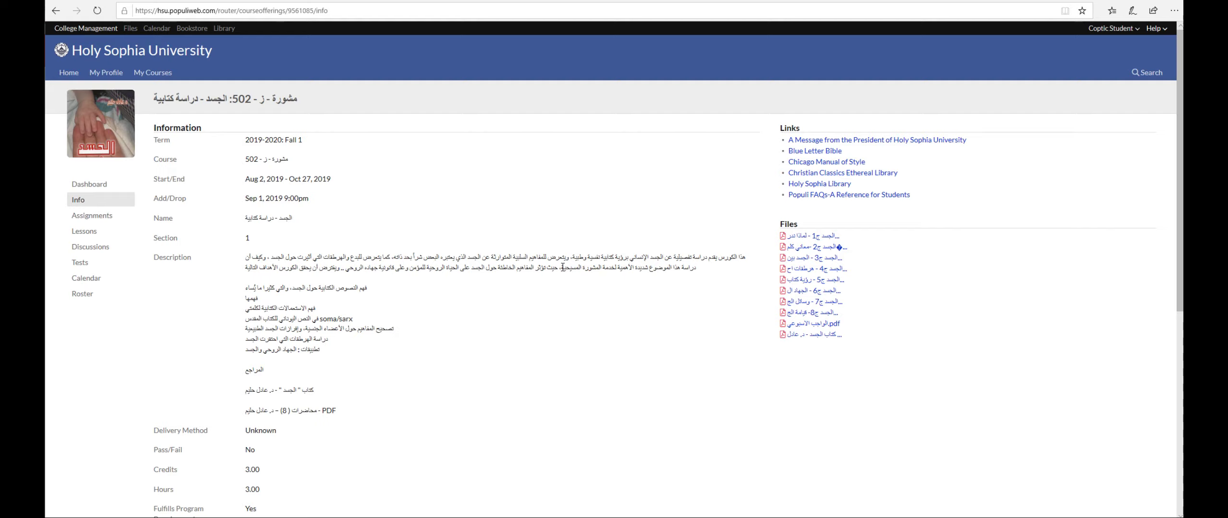
scroll(398, 267, "down", 7)
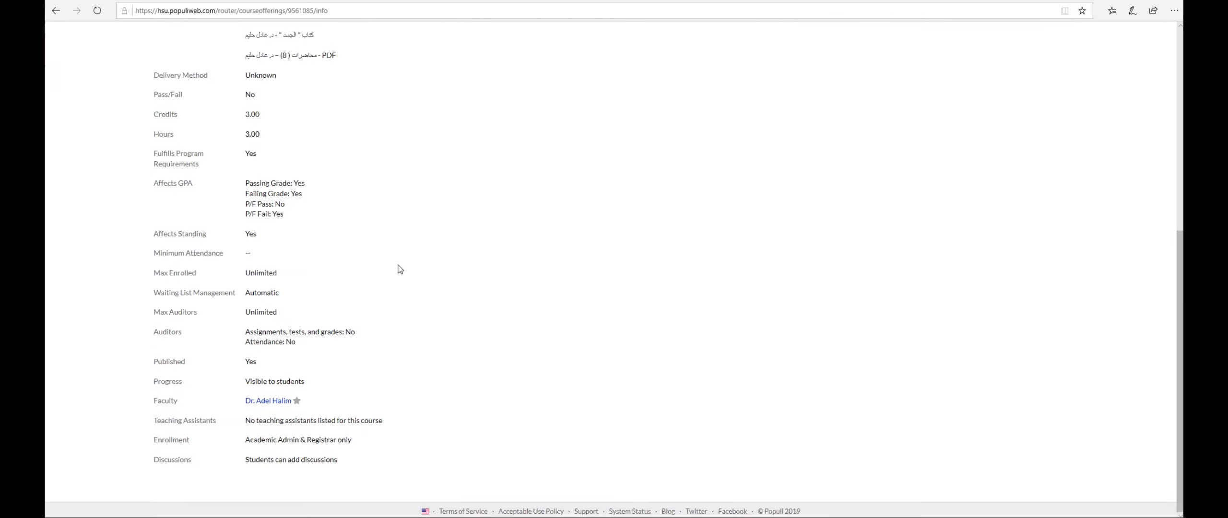
left_click(277, 403)
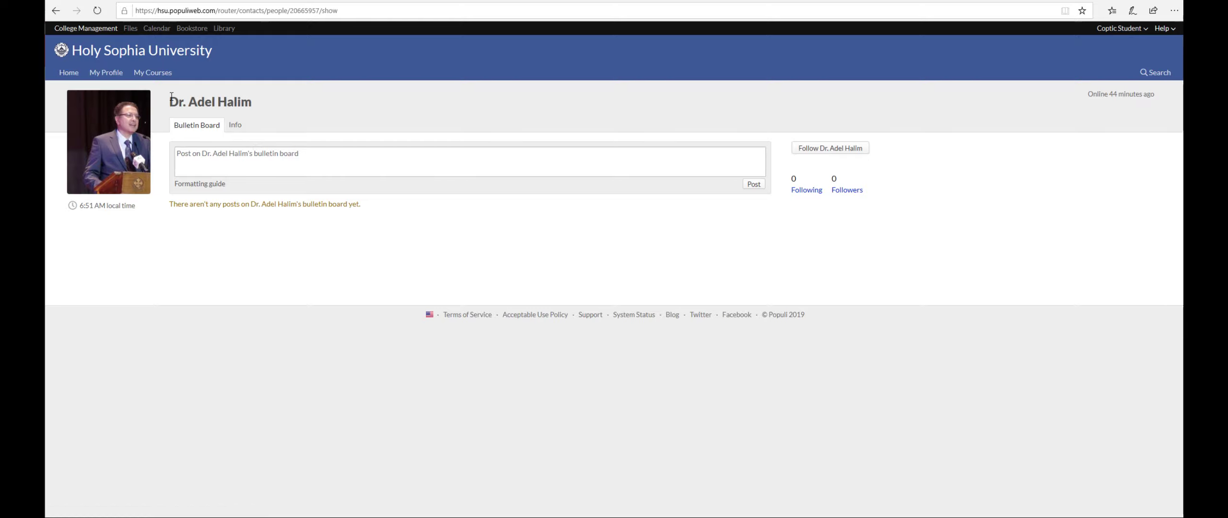
left_click(55, 11)
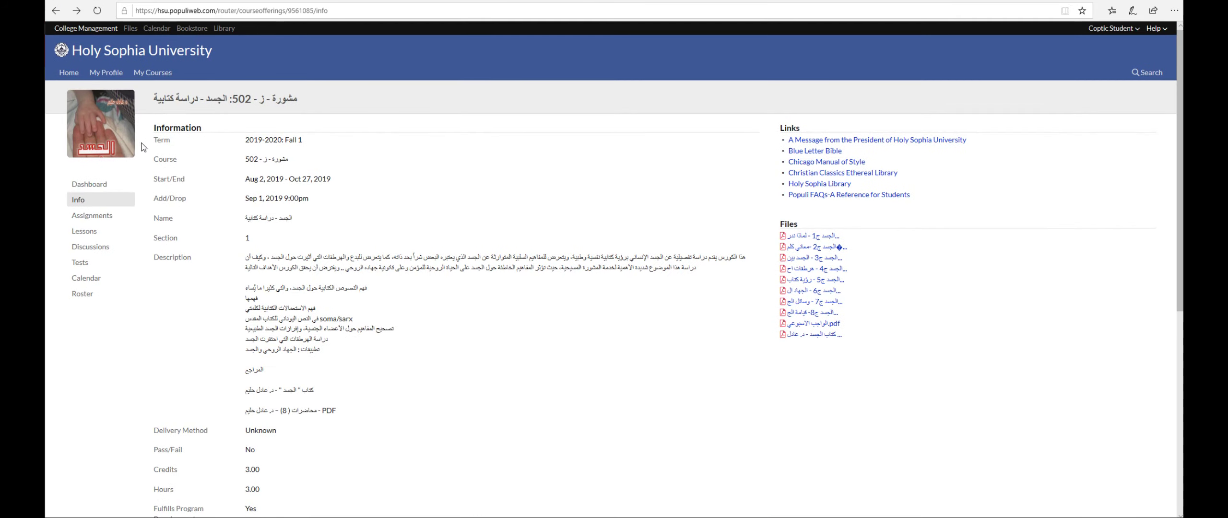
Review the course's assignment groups and full assignment list, and open the week 1 reading assignment
left_click(106, 217)
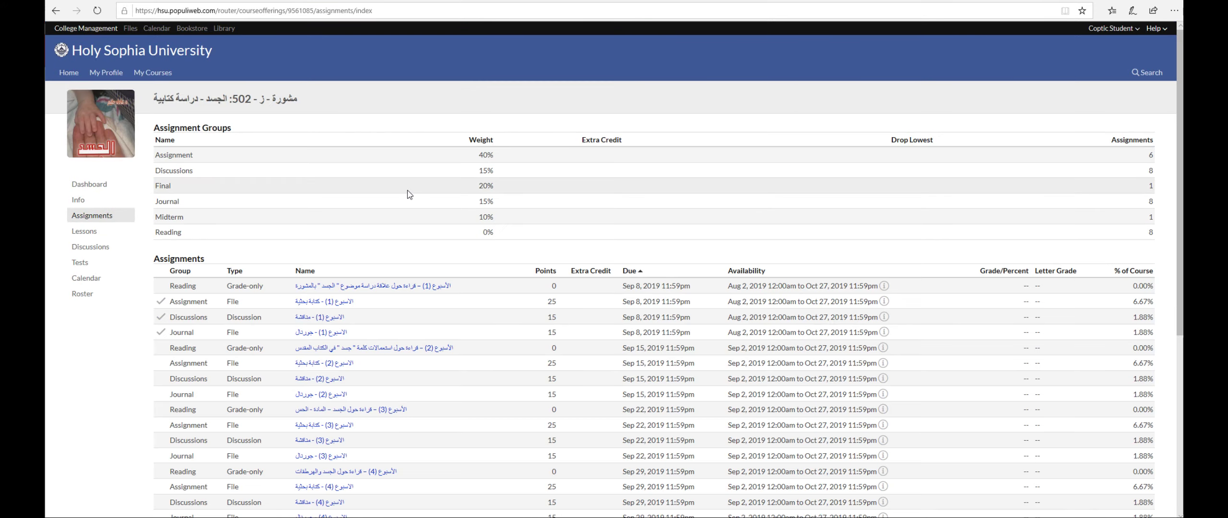
scroll(518, 211, "down", 10)
scroll(518, 211, "up", 8)
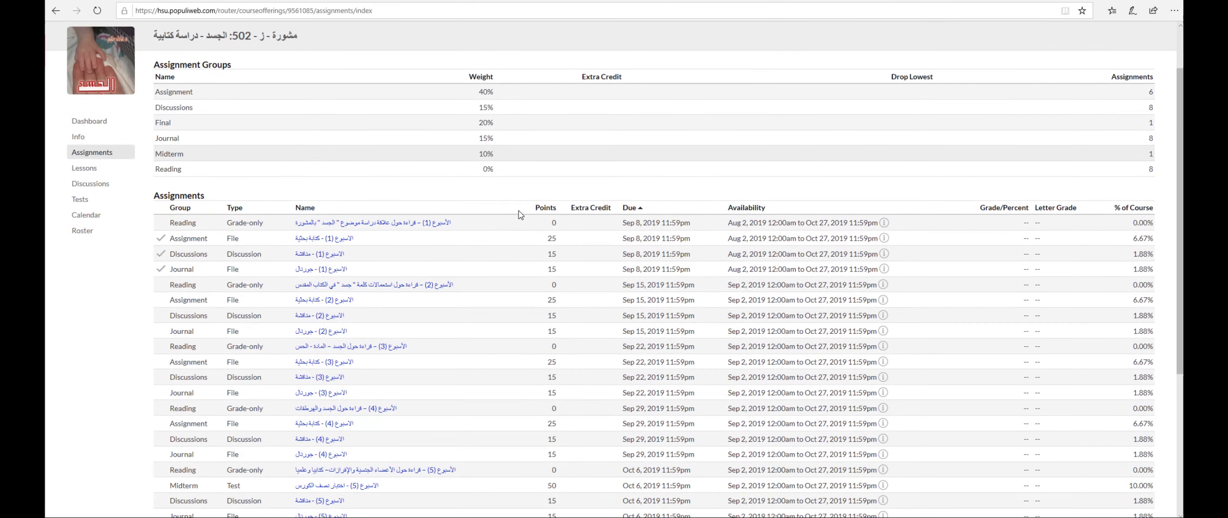
scroll(406, 209, "down", 5)
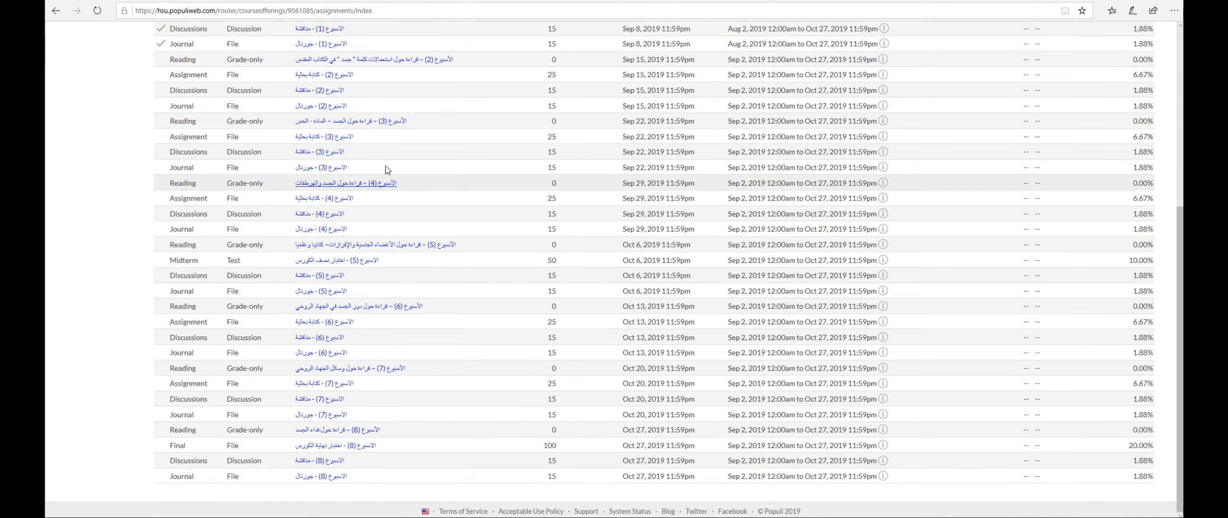
scroll(449, 313, "up", 7)
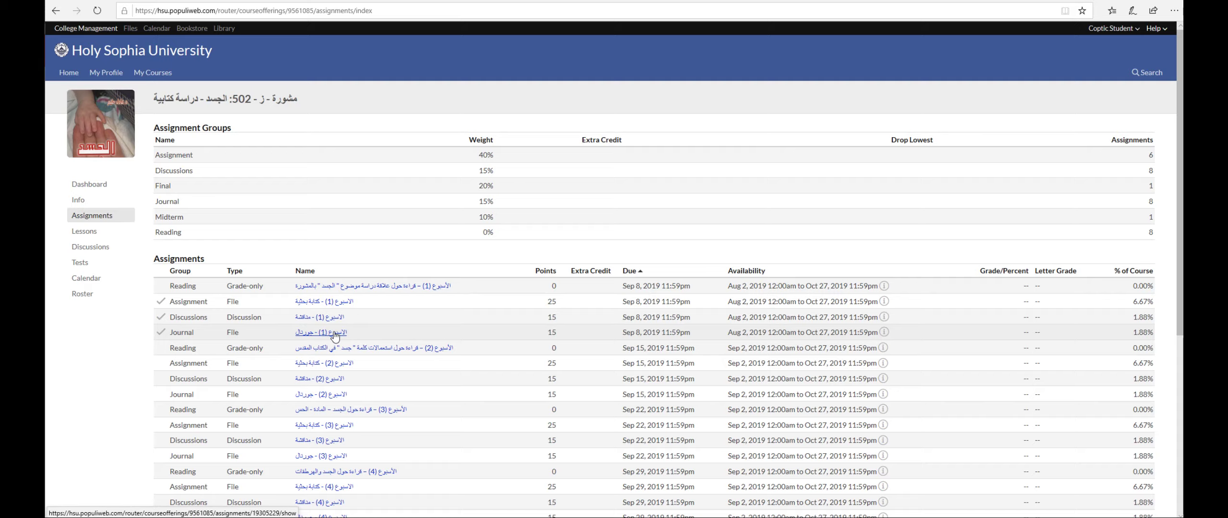
left_click(374, 287)
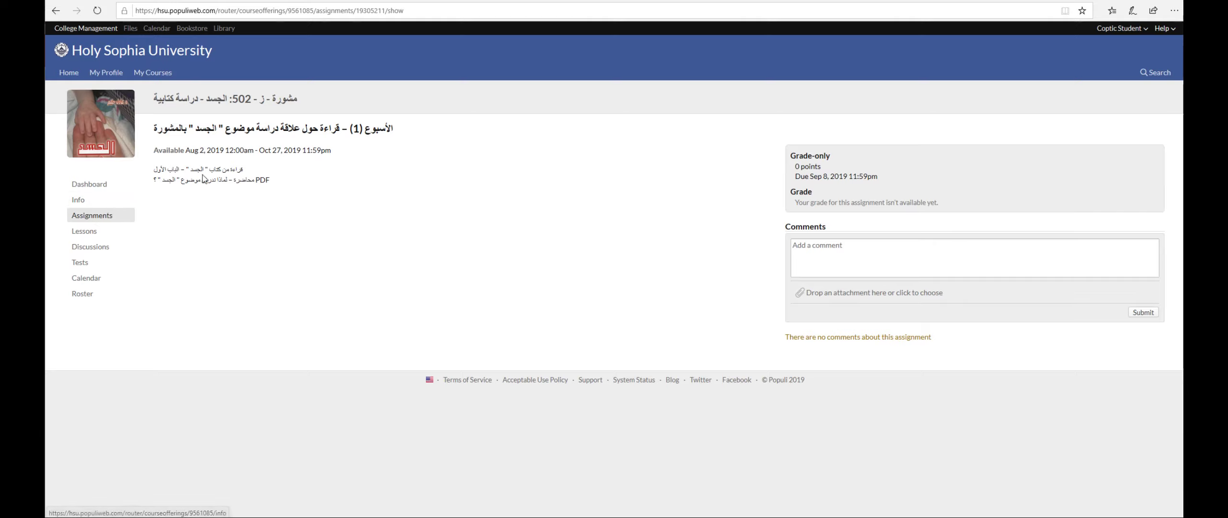
Find the course files on the information page, read through the first lecture PDF (الجسد ج1), and close it
left_click(81, 204)
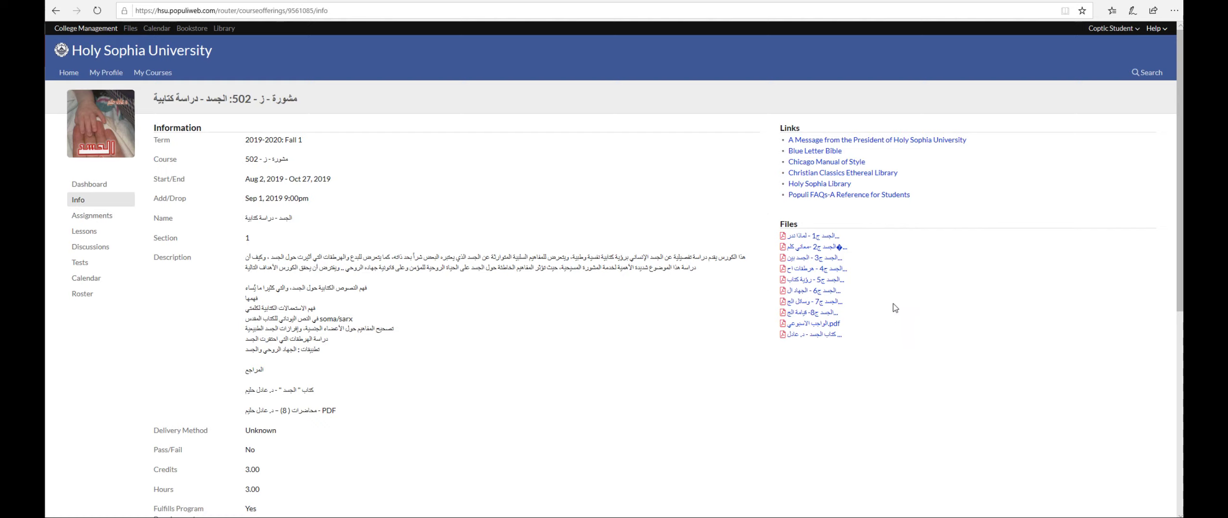
left_click_drag(809, 194, 774, 226)
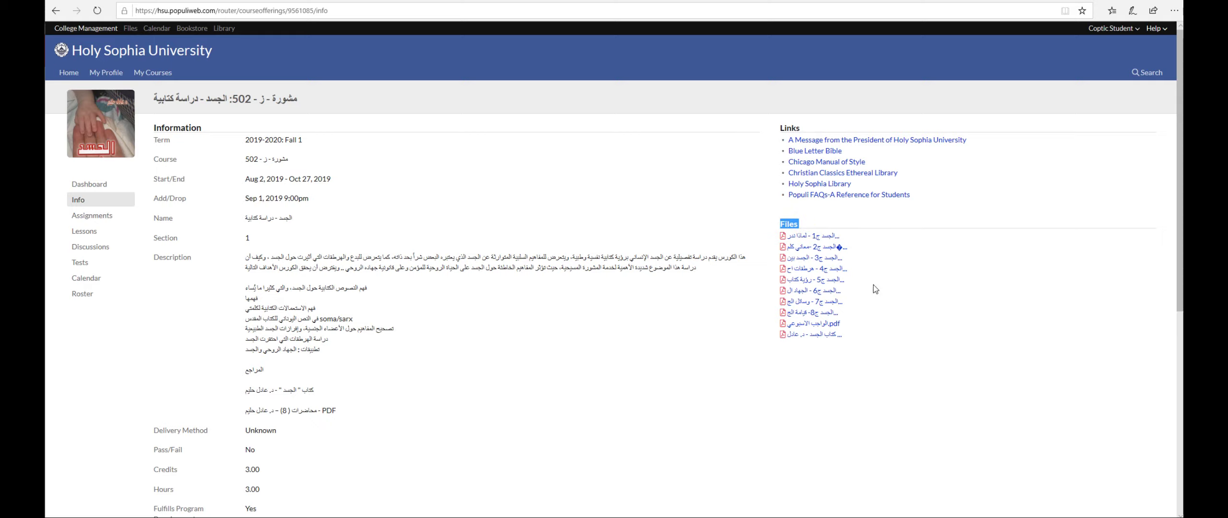
left_click(715, 396)
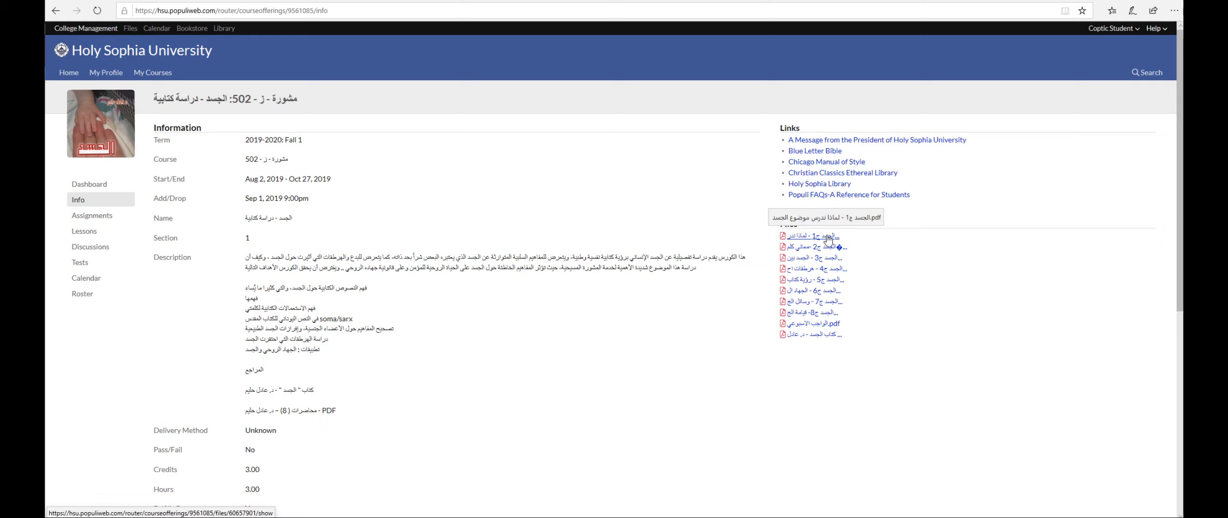
left_click(828, 238)
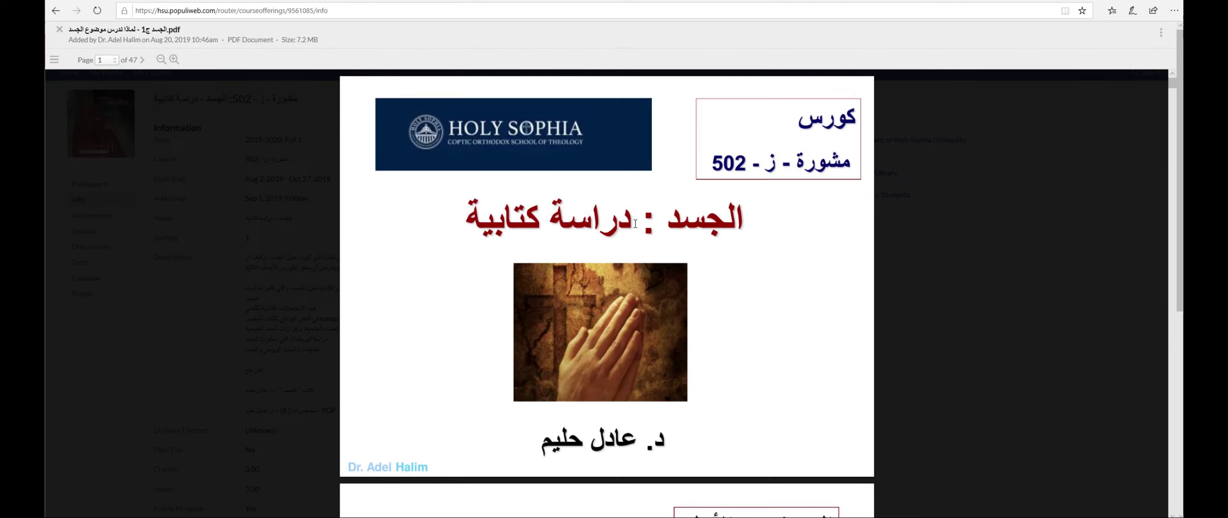
scroll(634, 223, "down", 12)
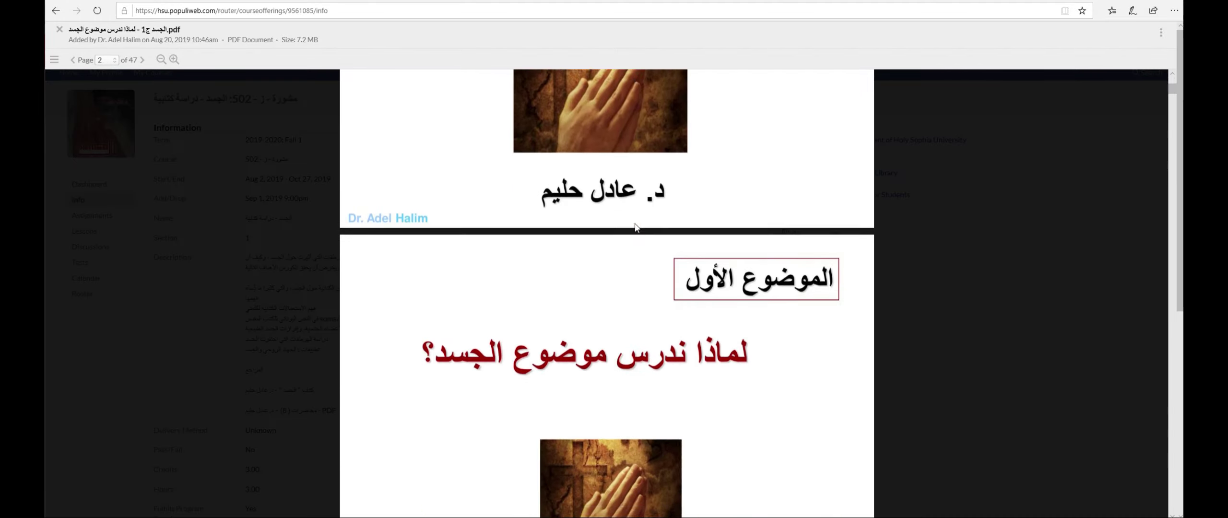
scroll(637, 228, "down", 2)
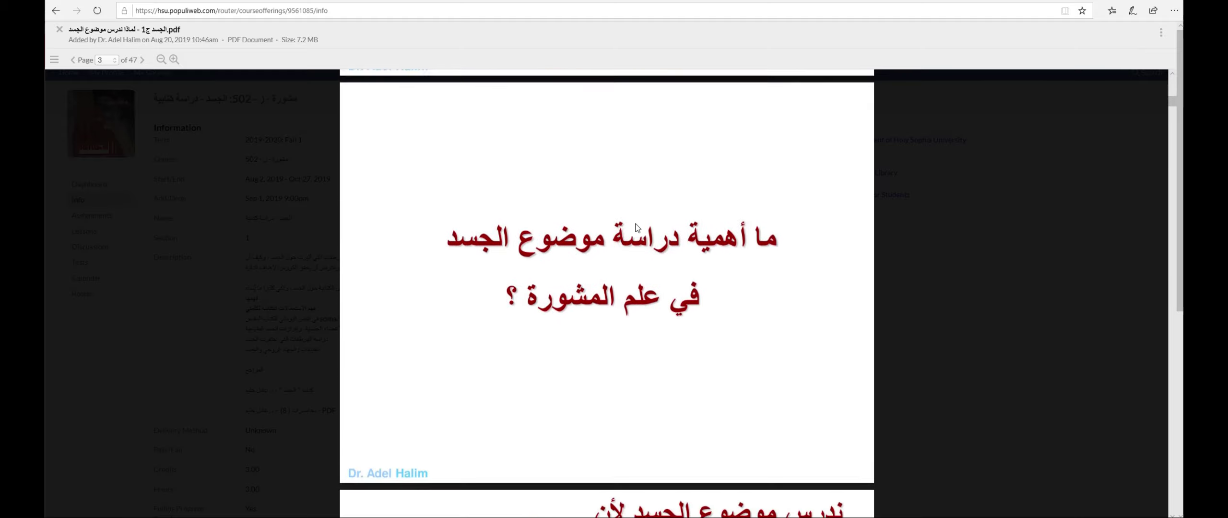
scroll(609, 251, "down", 5)
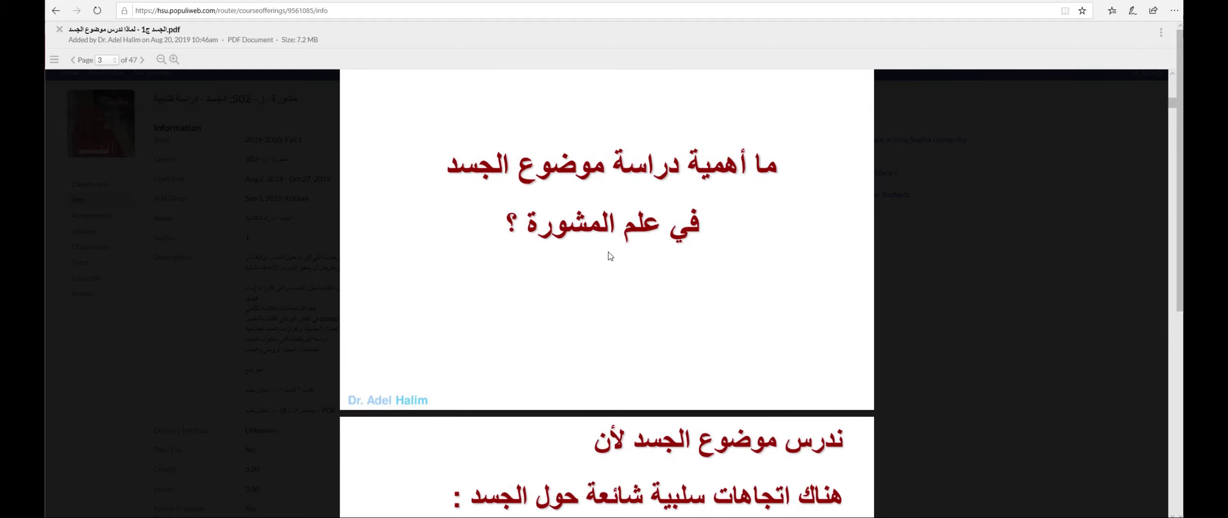
scroll(608, 251, "down", 4)
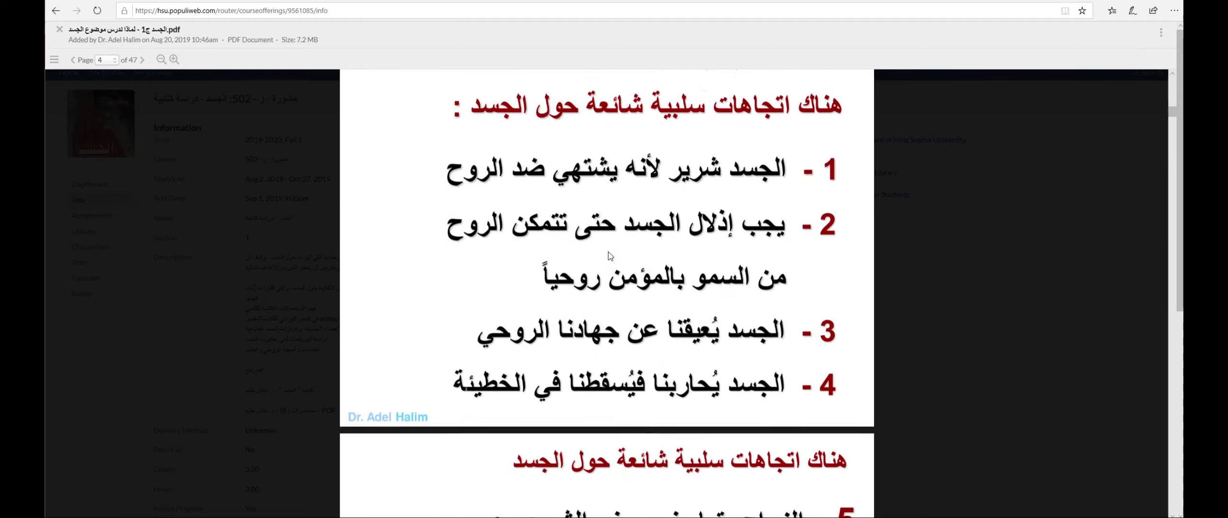
scroll(608, 252, "up", 5)
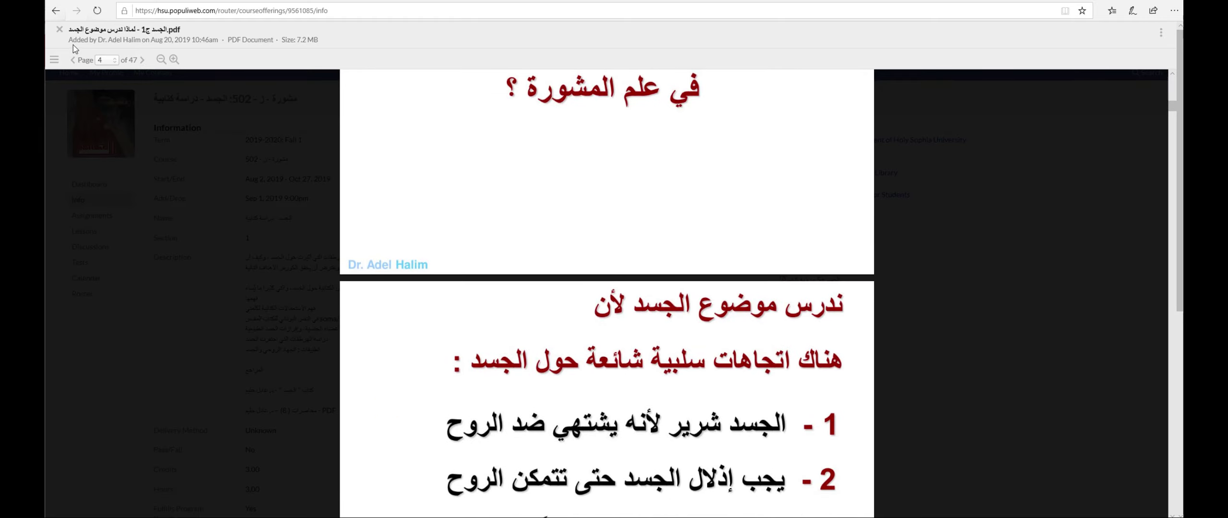
left_click(59, 29)
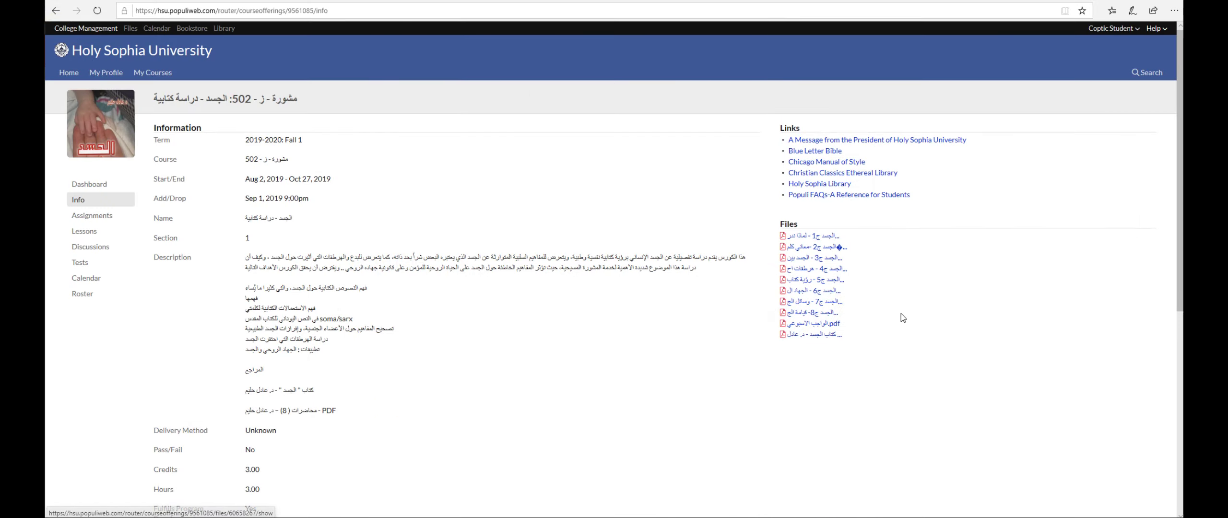
Open the course book PDF (كتاب الجسد) from the course files and browse its first pages
left_click(817, 336)
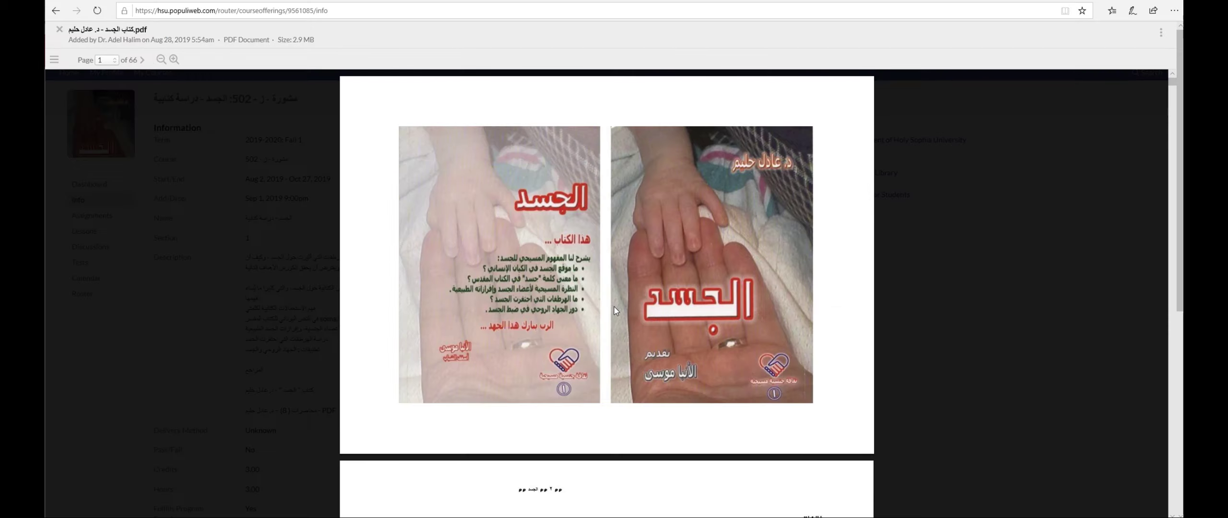
scroll(613, 305, "down", 4)
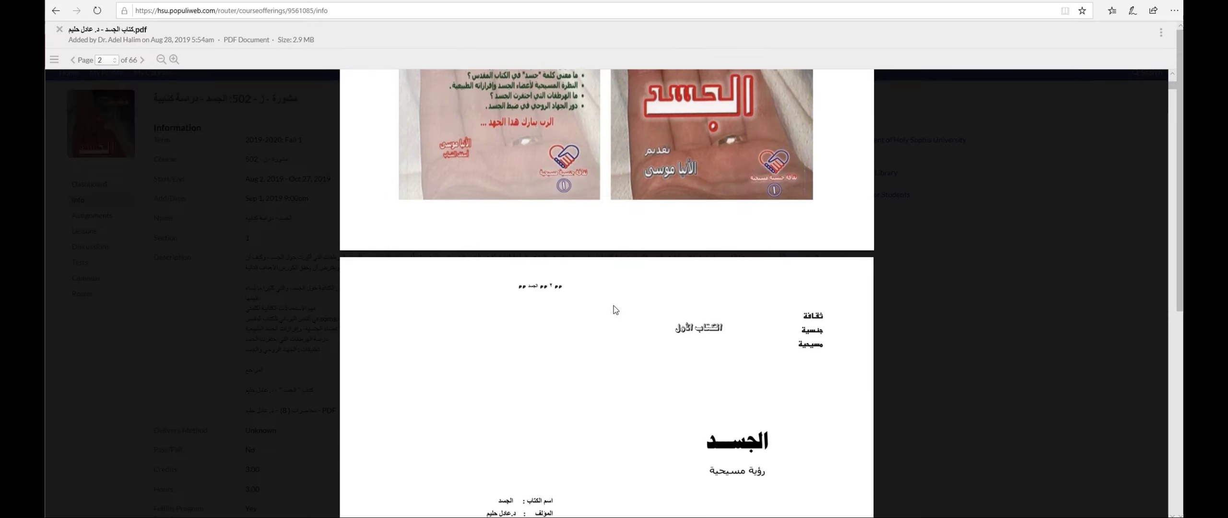
scroll(614, 305, "down", 3)
scroll(614, 305, "down", 10)
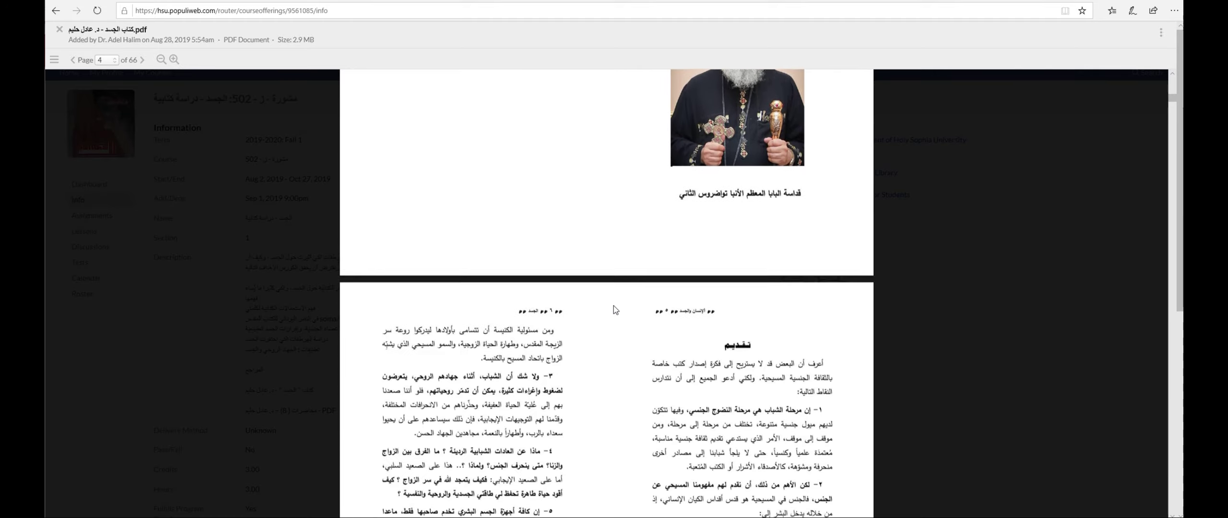
Read on through the course book PDF (كتاب الجسد) to page 8, covering its introduction and first chapter, and close it
scroll(614, 305, "down", 10)
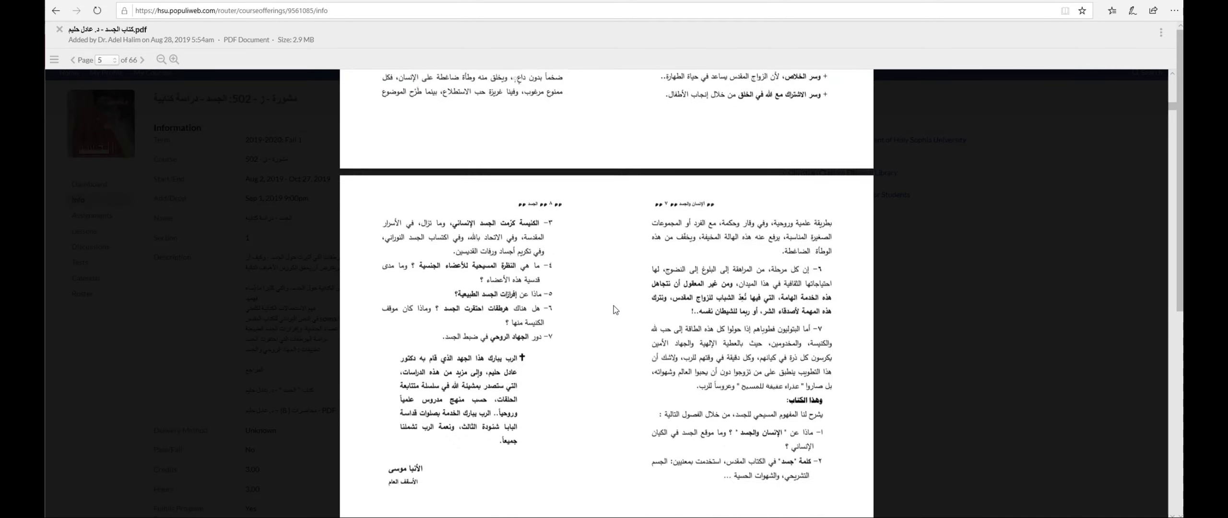
scroll(614, 305, "down", 4)
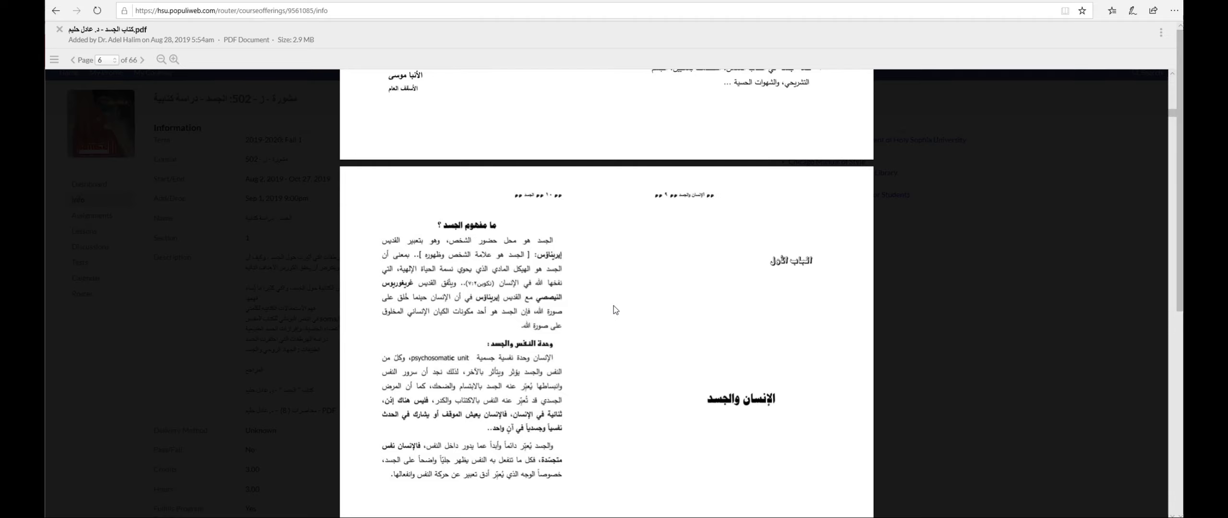
scroll(614, 305, "down", 6)
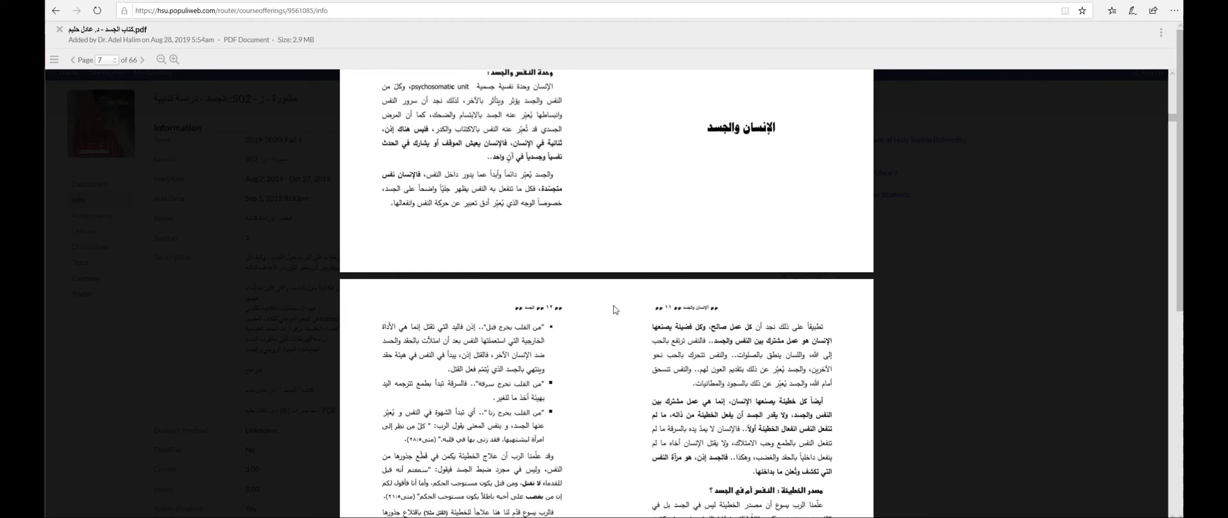
scroll(614, 305, "down", 10)
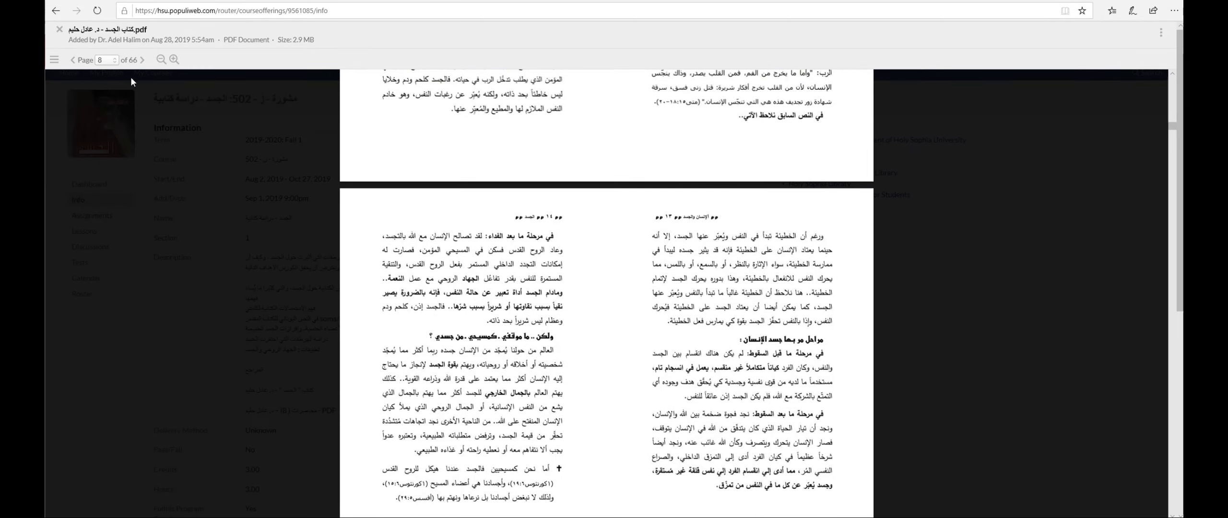
left_click(59, 30)
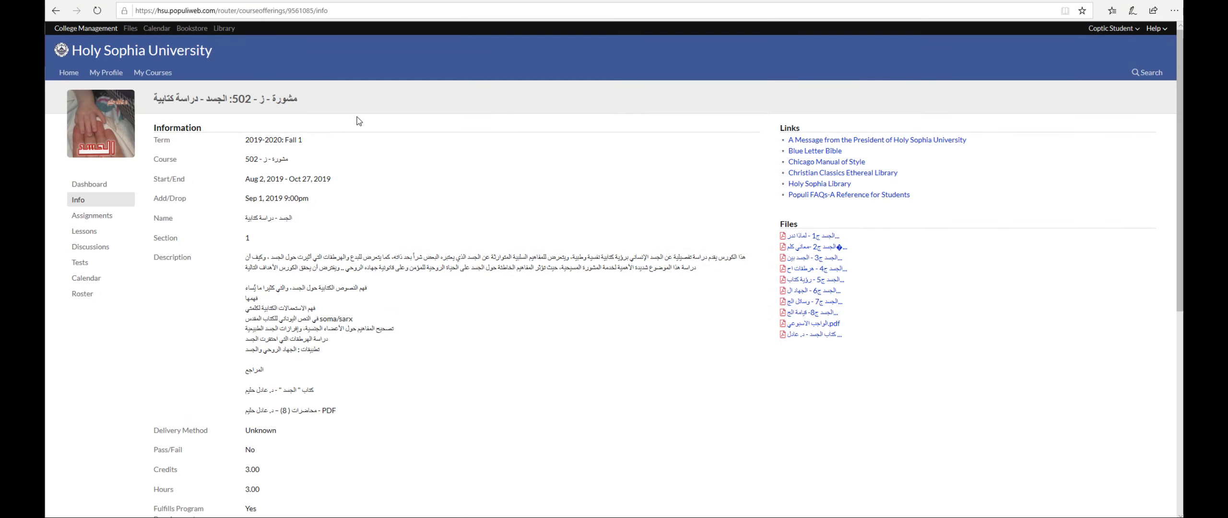
Open the week 1 research writing assignment (كتابة بحثية) and look through the local files offered for its submission without choosing one
left_click(102, 220)
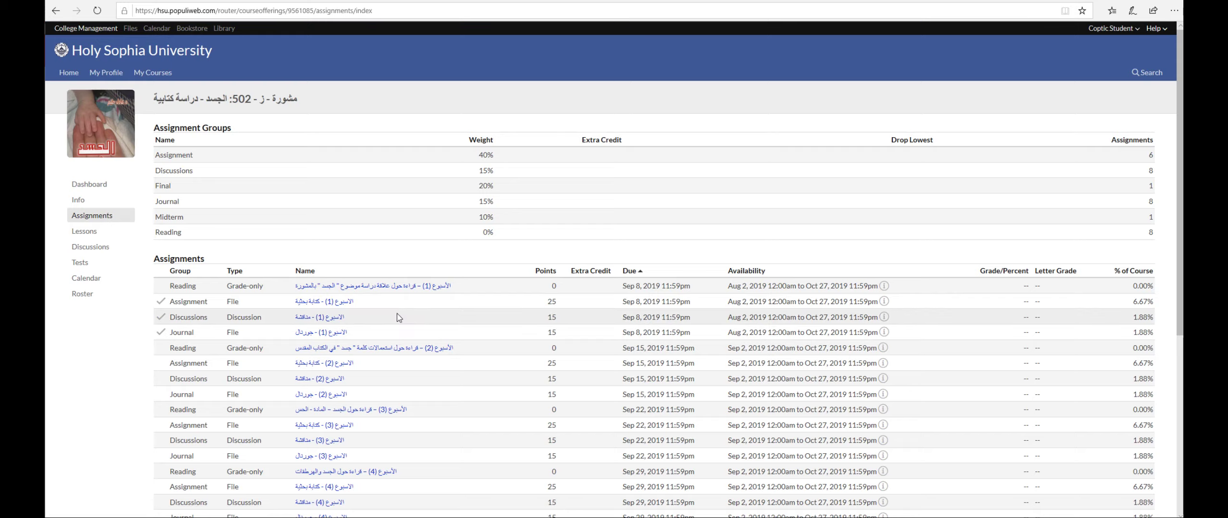
left_click(336, 302)
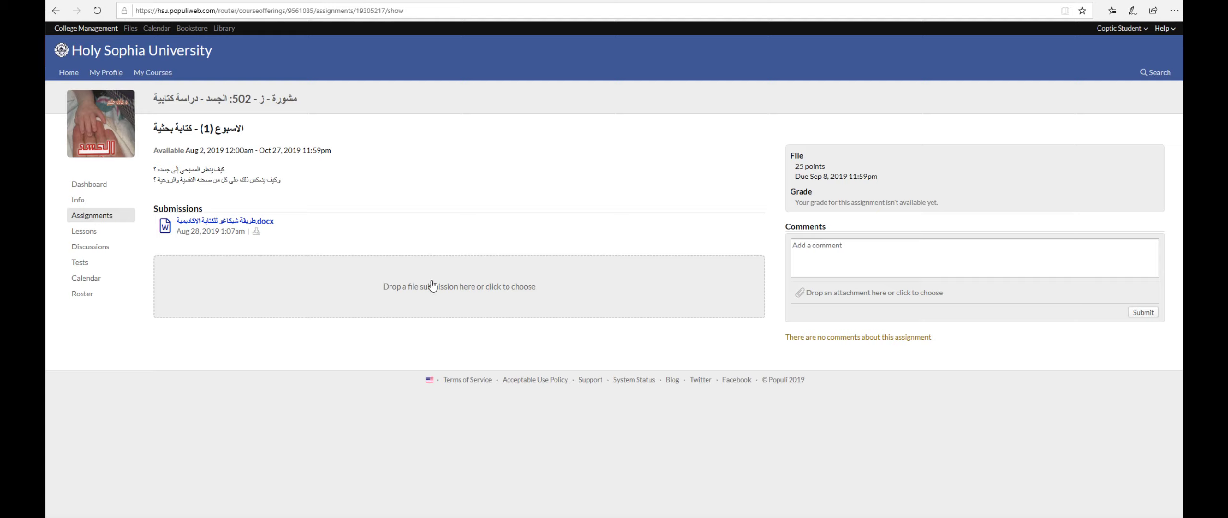
left_click(462, 293)
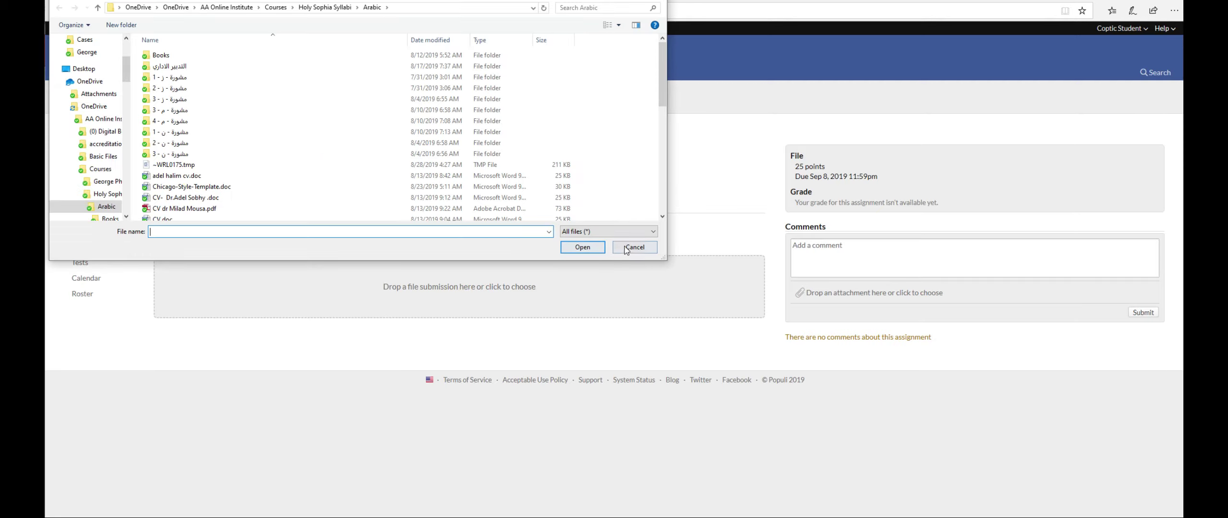
scroll(333, 112, "down", 5)
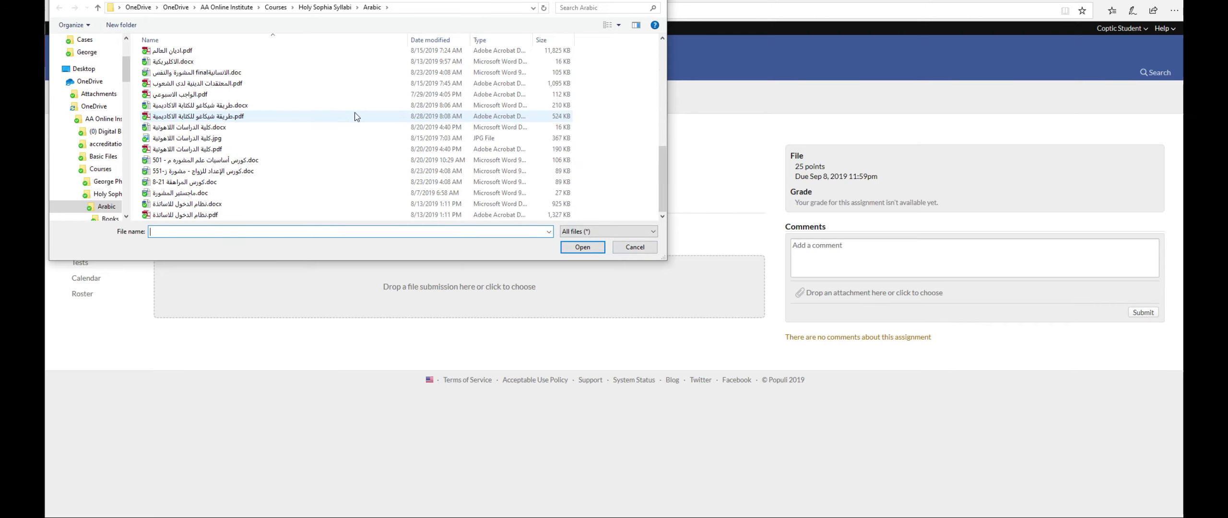
left_click(633, 247)
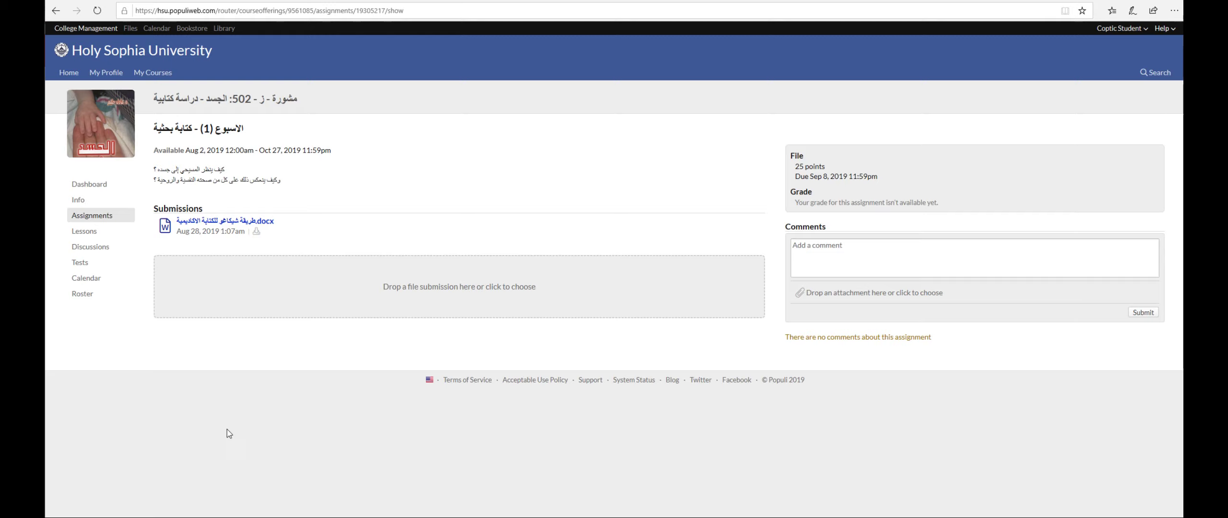
Switch to the Word document طريقة شيكاغو للكتابة الاكاديمية.docx and review the Chicago-style instructions at the start of its title page
mouse_move(176, 517)
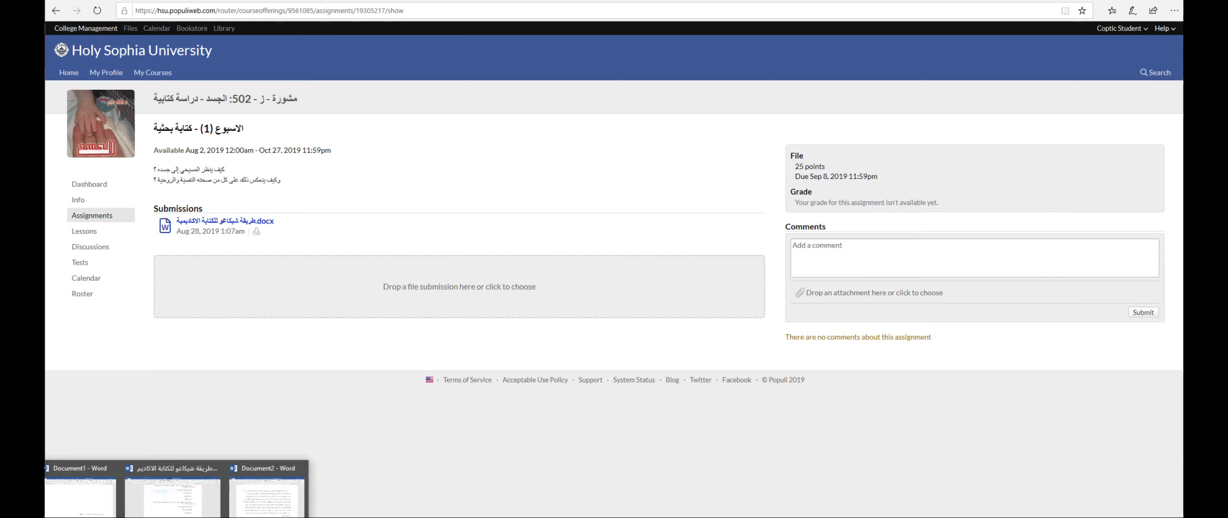
left_click(173, 499)
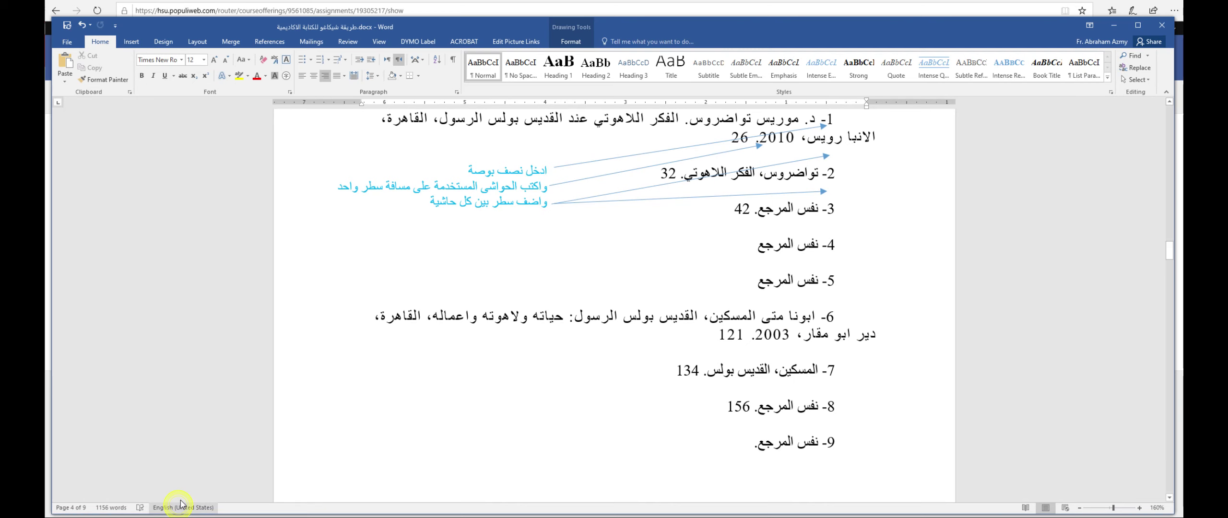
scroll(614, 307, "down", 5)
scroll(920, 249, "up", 6)
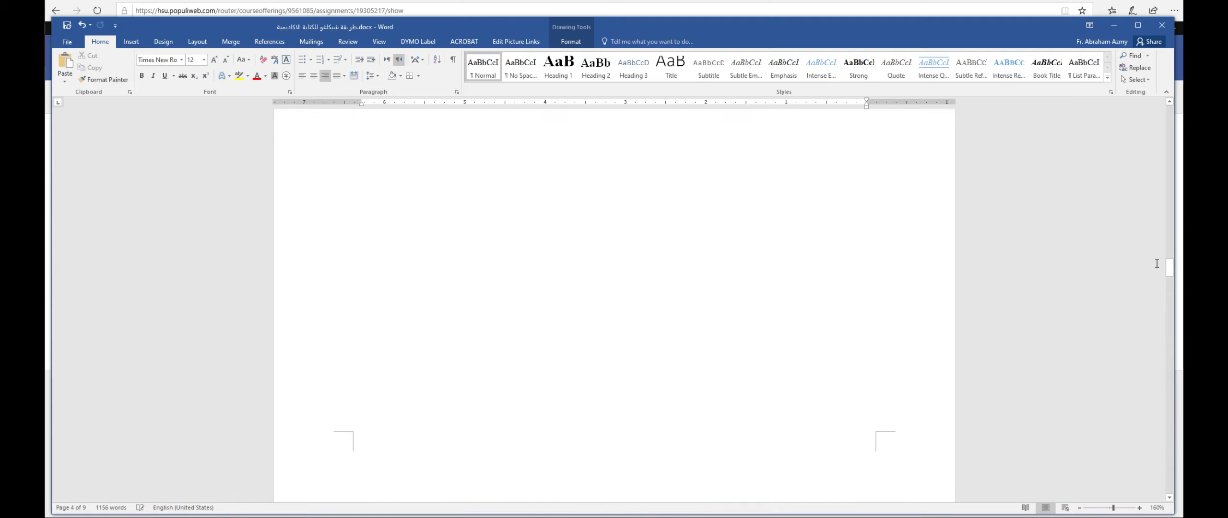
left_click_drag(1169, 267, 1170, 106)
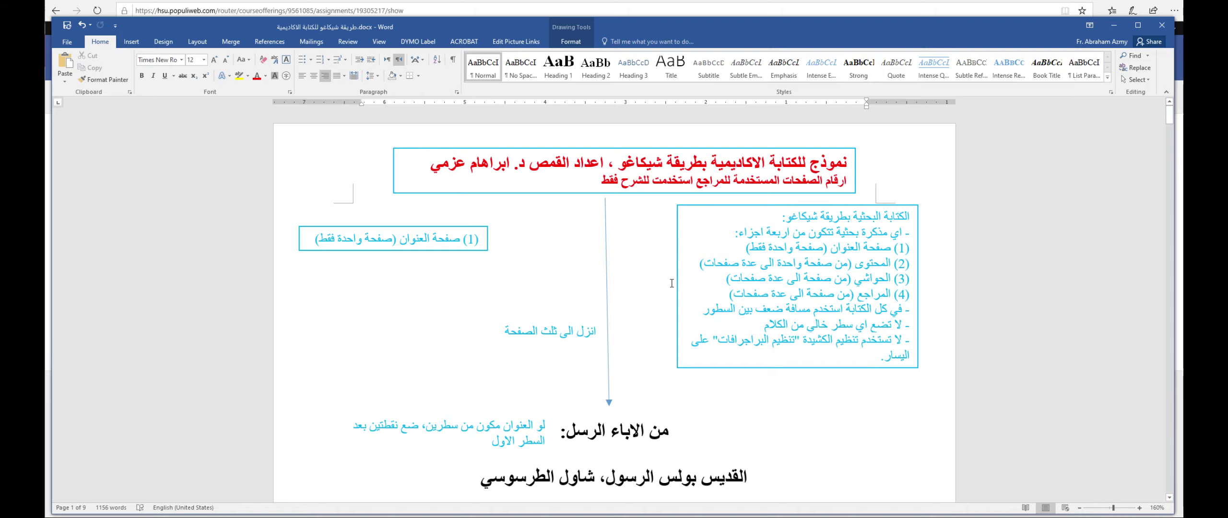
scroll(672, 283, "down", 3)
scroll(671, 282, "up", 3)
scroll(579, 276, "down", 1)
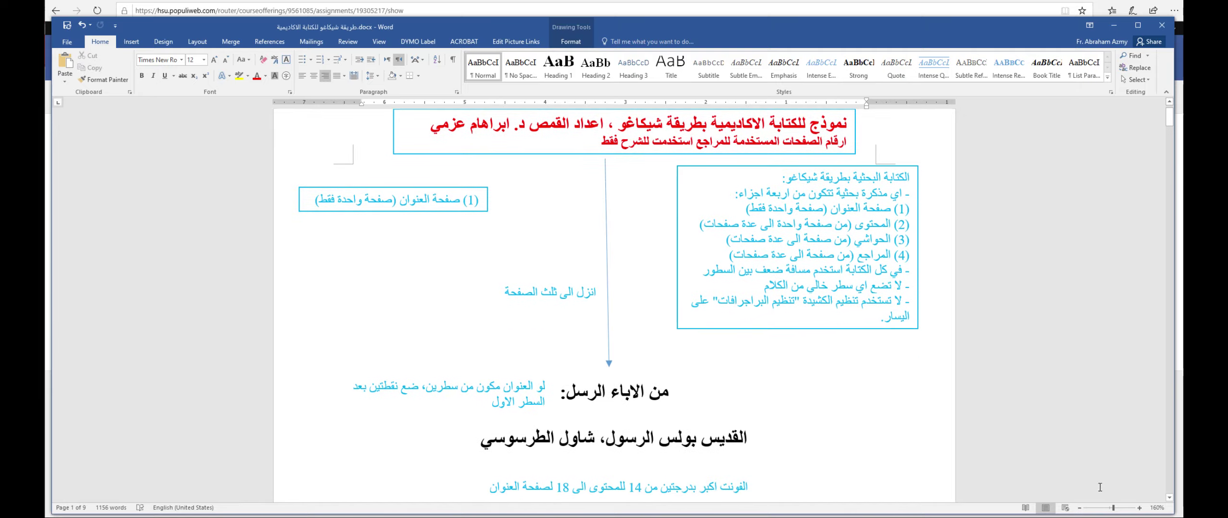
Show the title page whole at 70% zoom and examine the formatting and footnote notes on the sample paper's following pages
left_click(1078, 508)
left_click(1078, 507)
left_click(1079, 507)
left_click(1078, 507)
left_click(1079, 508)
left_click(1079, 507)
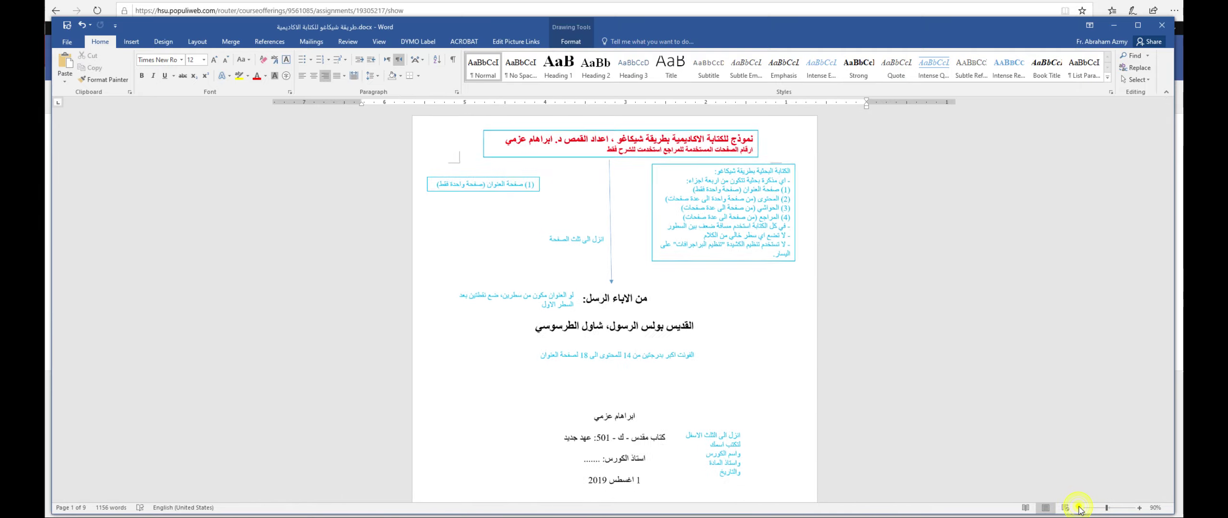
left_click(1078, 507)
left_click(1078, 508)
left_click(1078, 508)
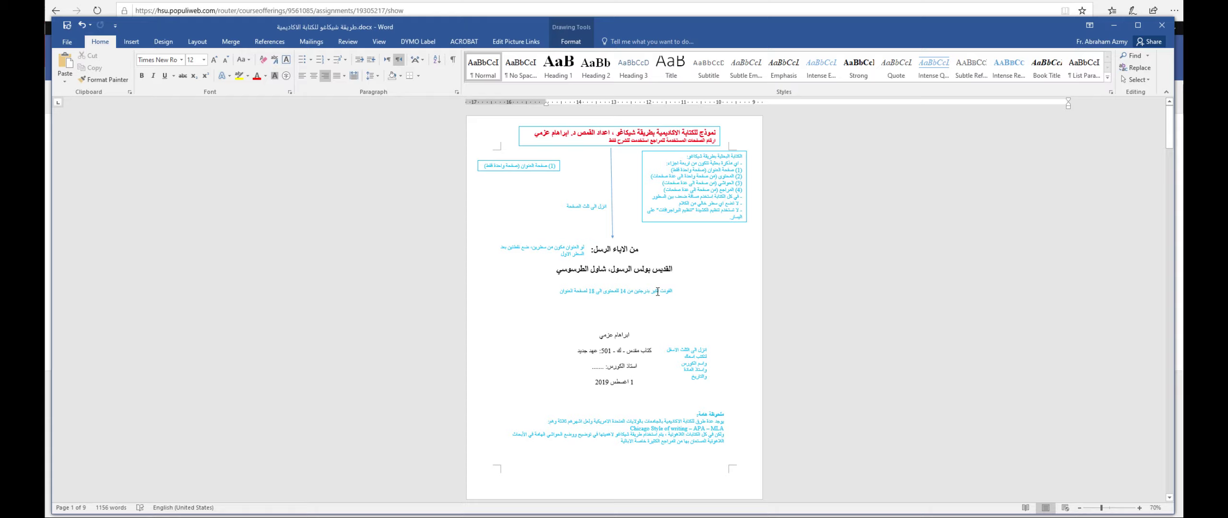
scroll(658, 291, "down", 10)
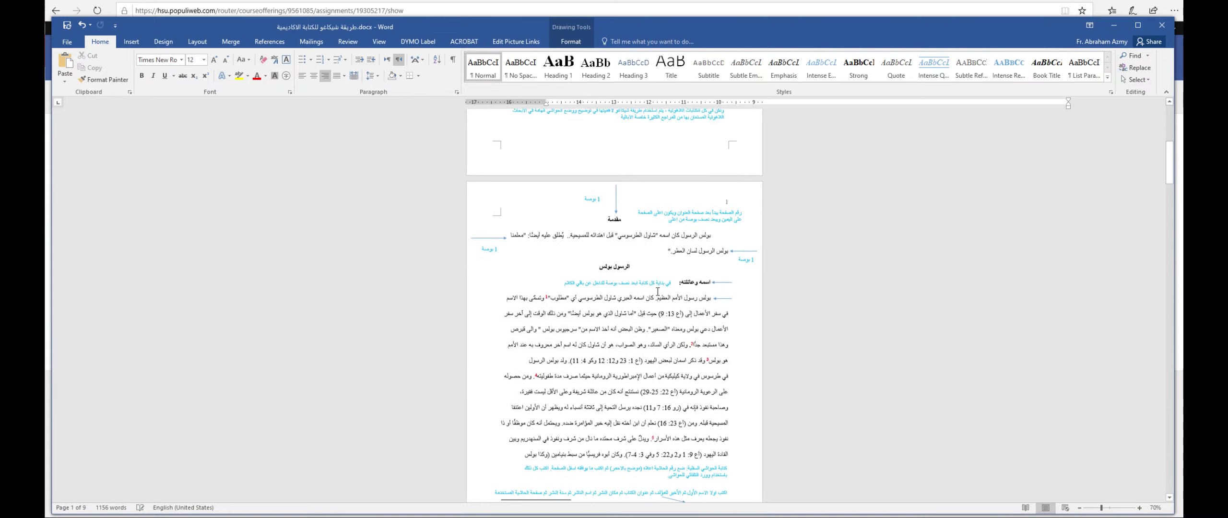
scroll(657, 291, "down", 3)
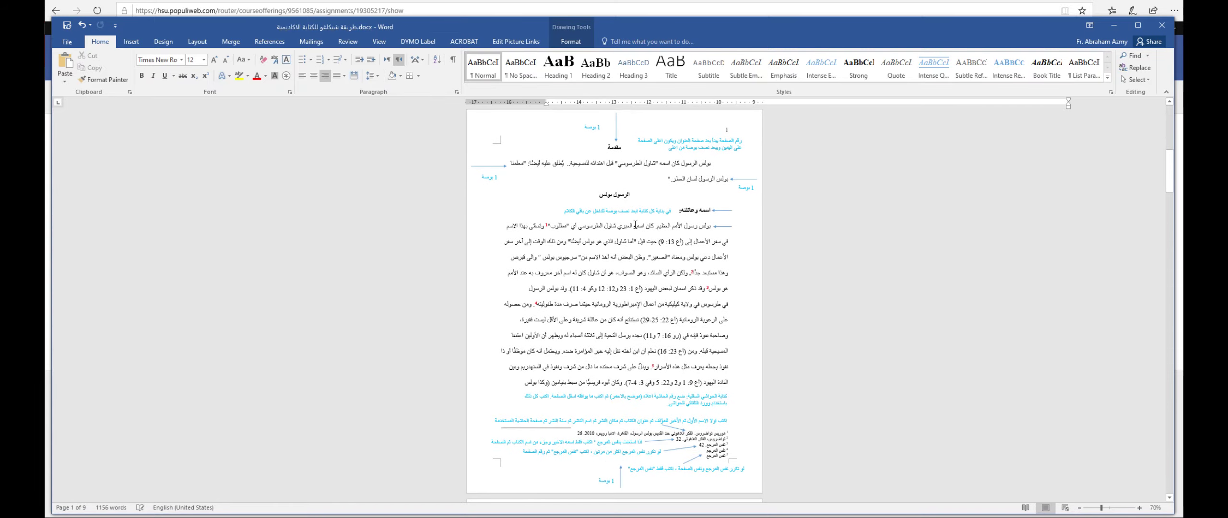
scroll(635, 225, "down", 15)
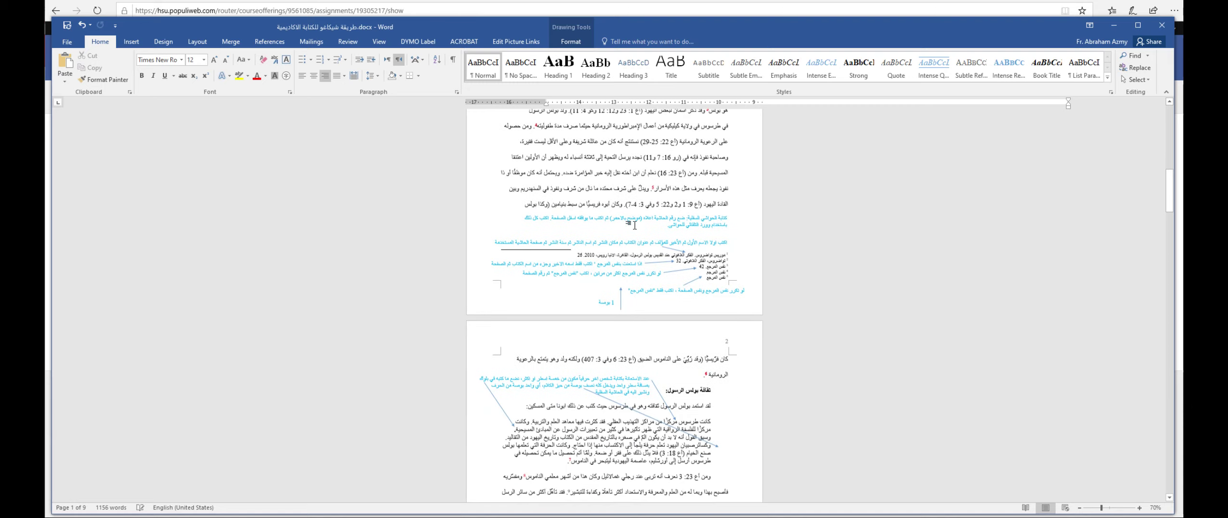
scroll(636, 224, "up", 5)
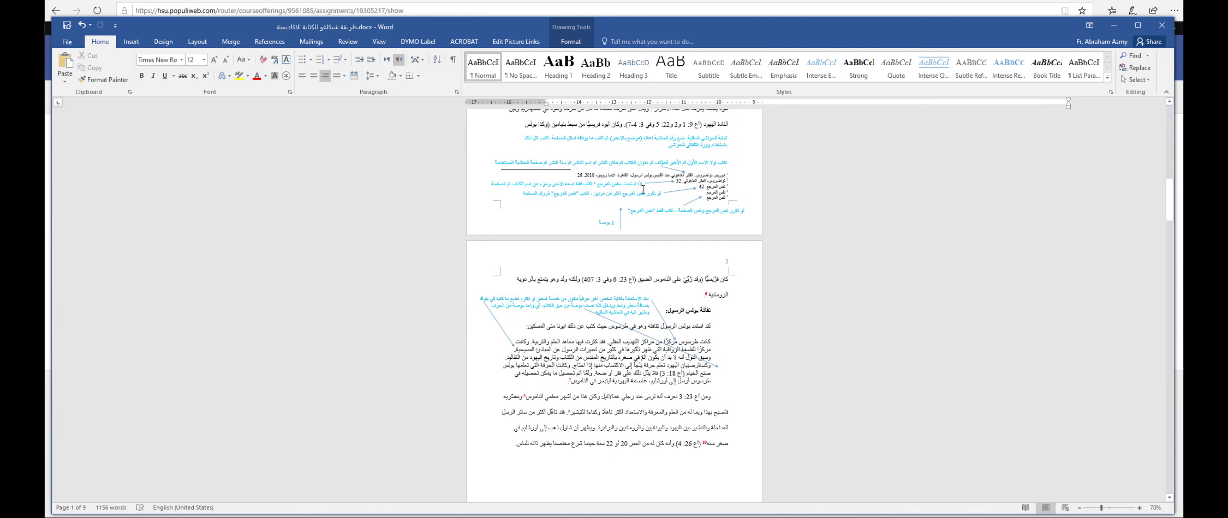